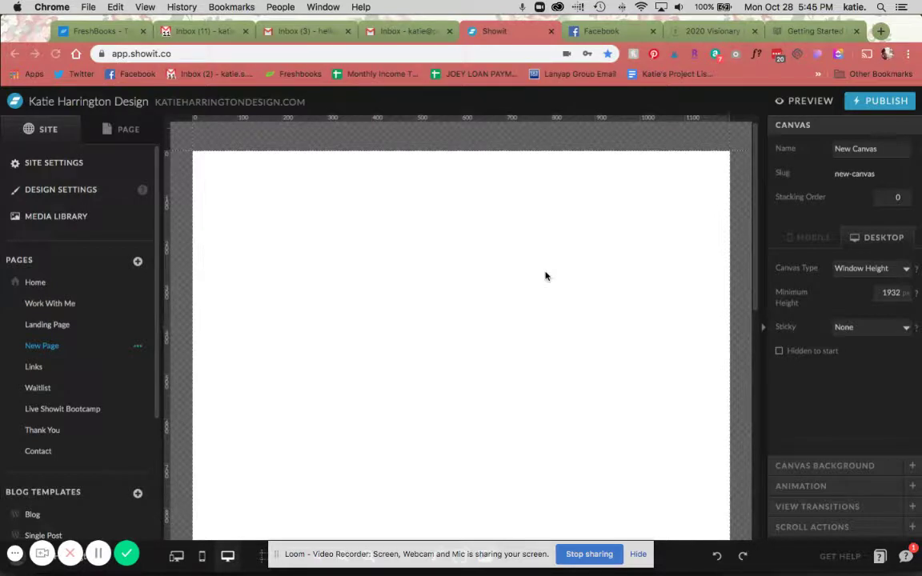
# Step: Add a gallery element and move it toward the top left of the page
pyautogui.click(638, 553)
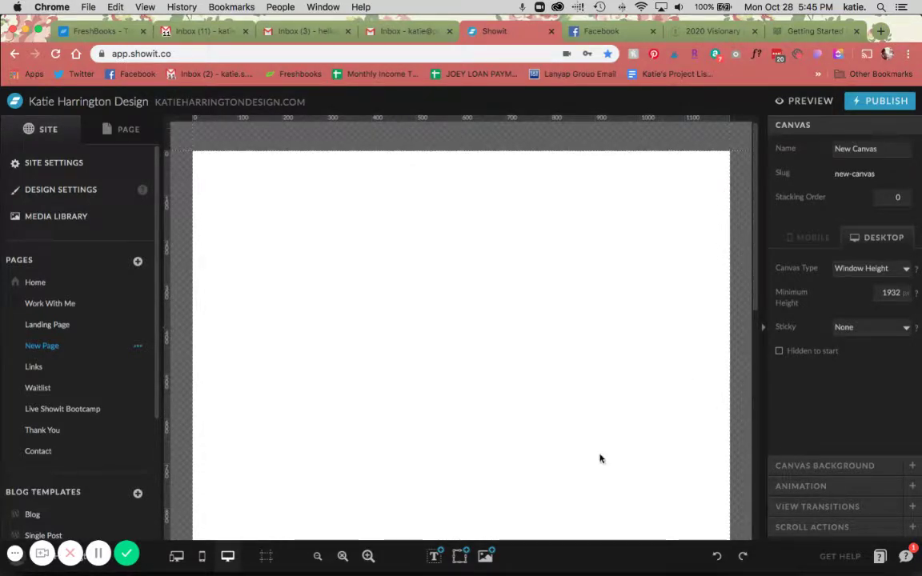
pyautogui.moveTo(461, 560)
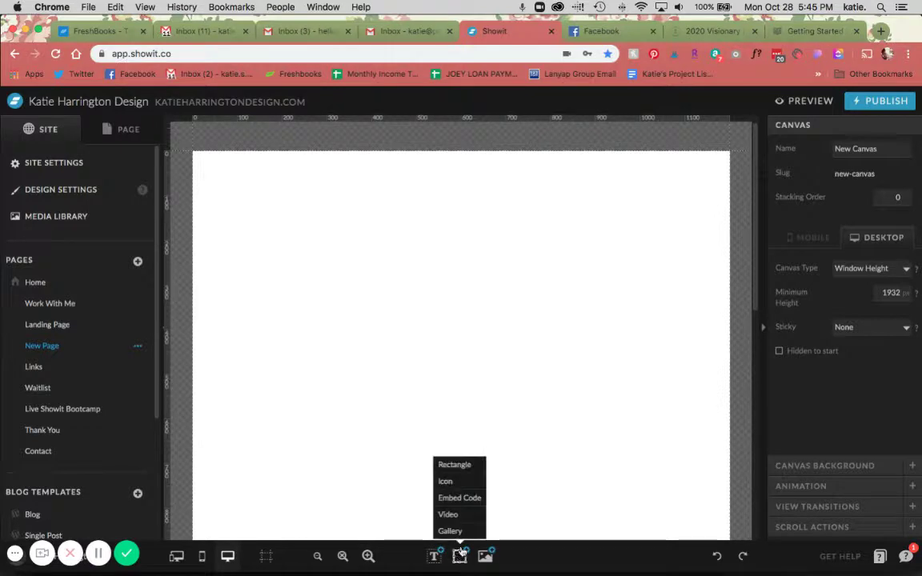
pyautogui.click(451, 532)
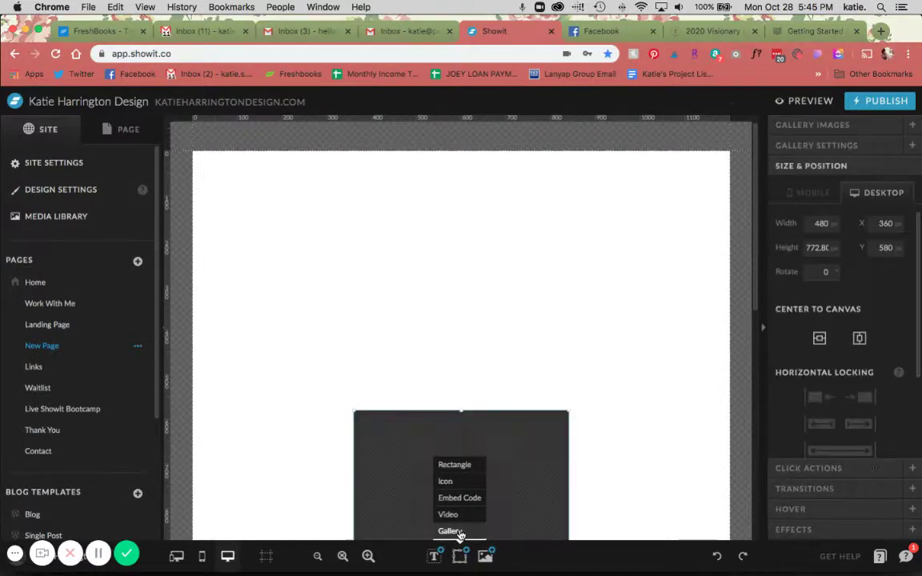
pyautogui.moveTo(498, 411); pyautogui.dragTo(397, 198)
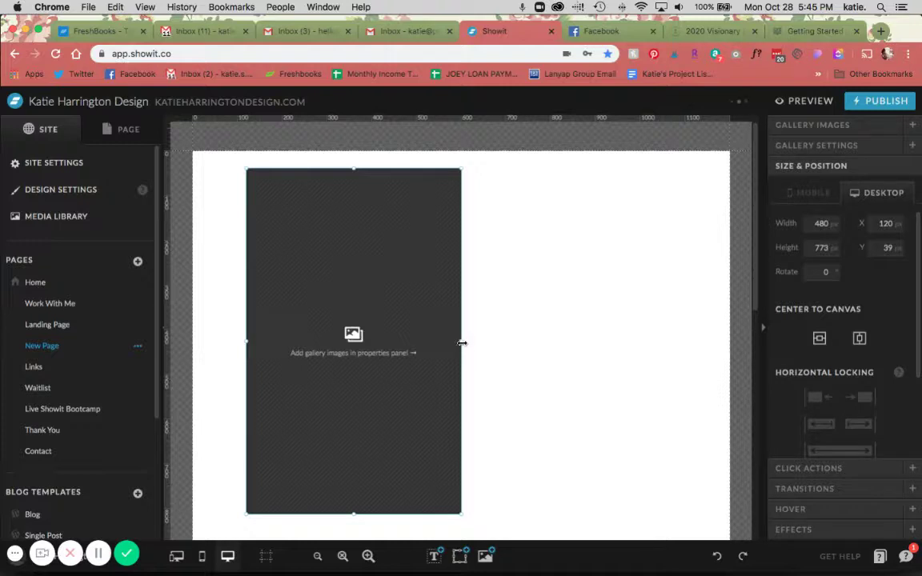
# Step: Widen the gallery to 1150 px, centre it horizontally, and expand Gallery Images
pyautogui.moveTo(461, 343); pyautogui.dragTo(722, 364)
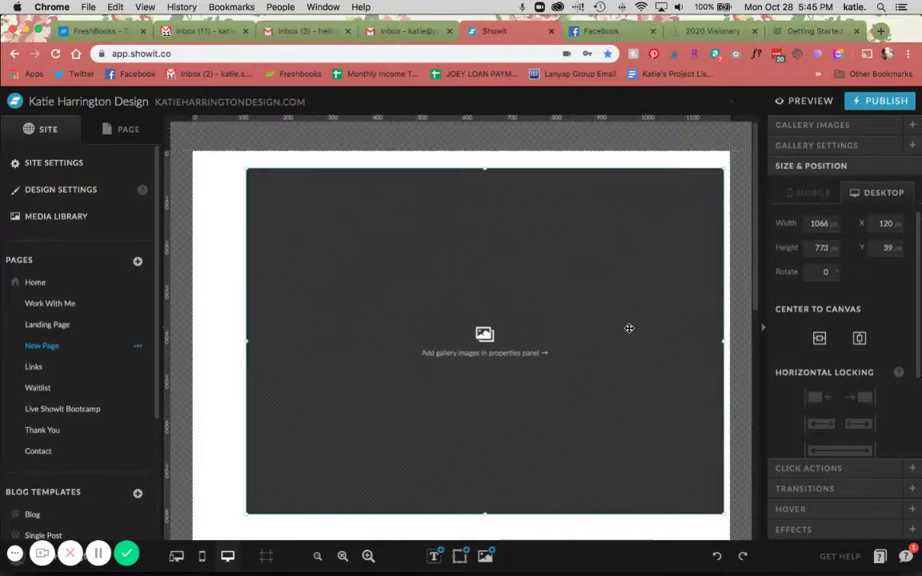
pyautogui.moveTo(247, 341); pyautogui.dragTo(208, 341)
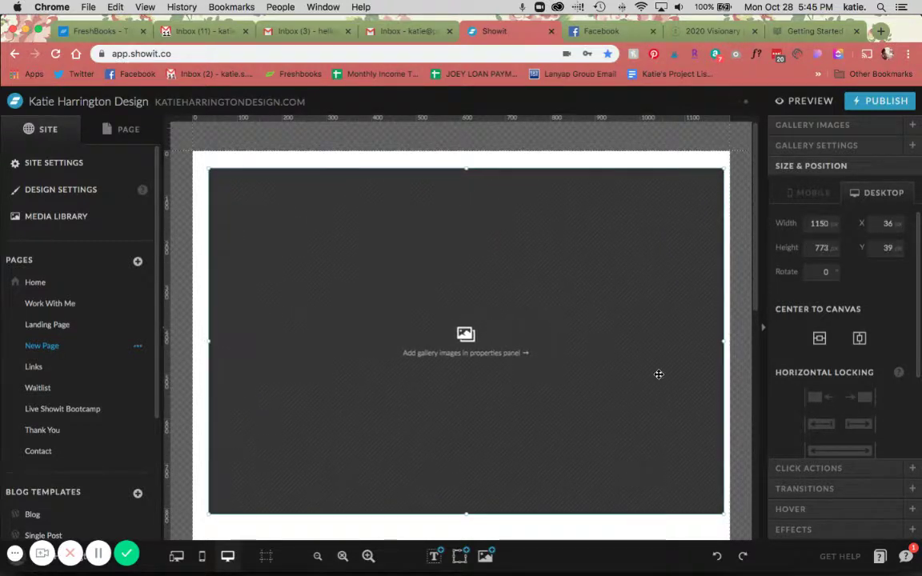
pyautogui.click(858, 337)
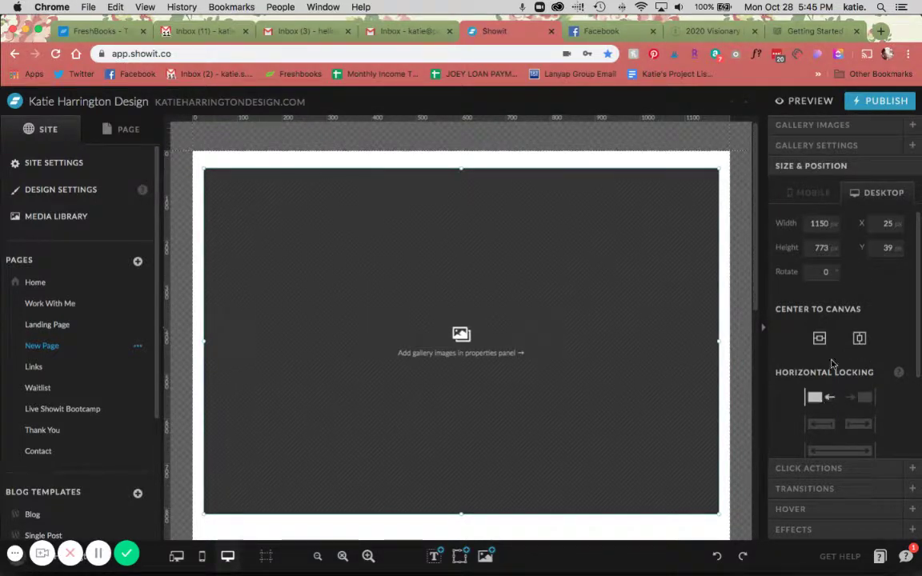
pyautogui.click(826, 124)
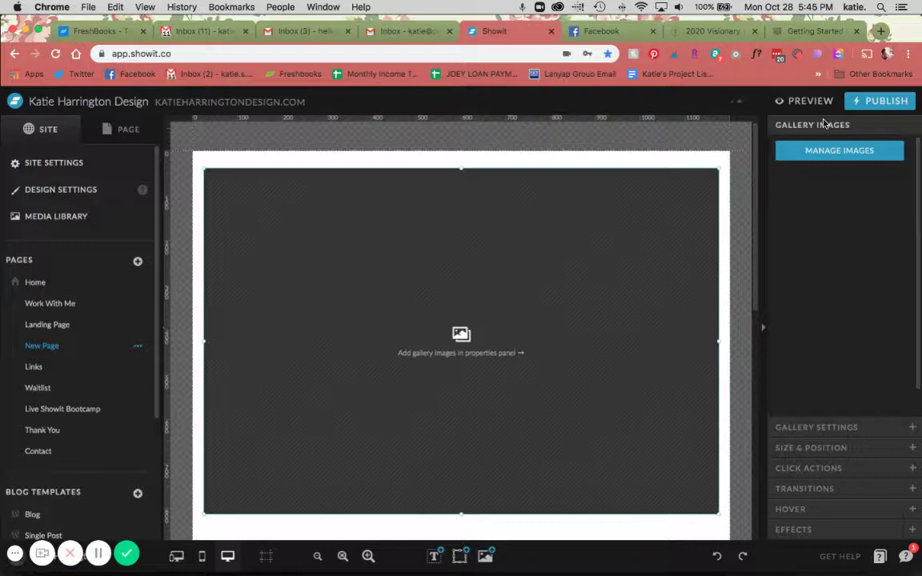
# Step: Leave the gallery type unchanged and open the image library from Gallery Images
pyautogui.click(809, 426)
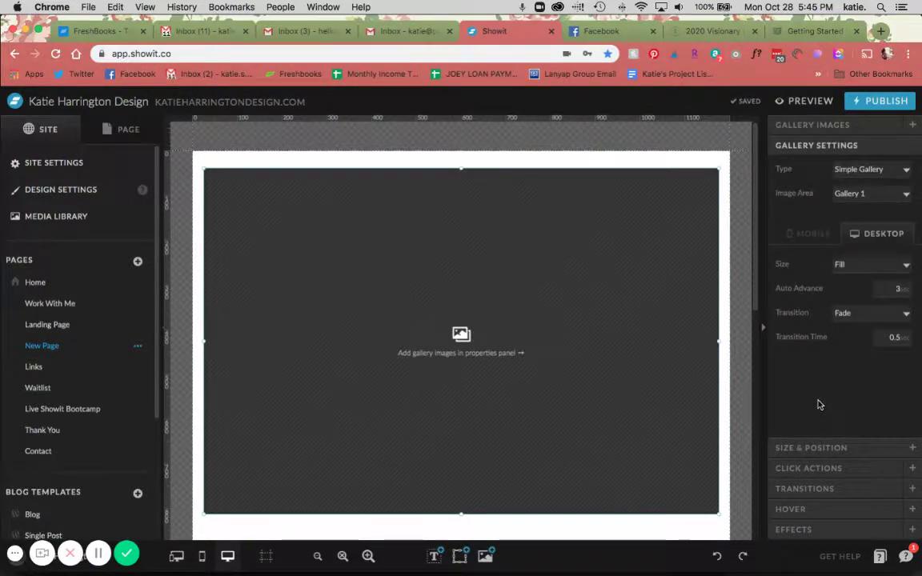
pyautogui.click(886, 170)
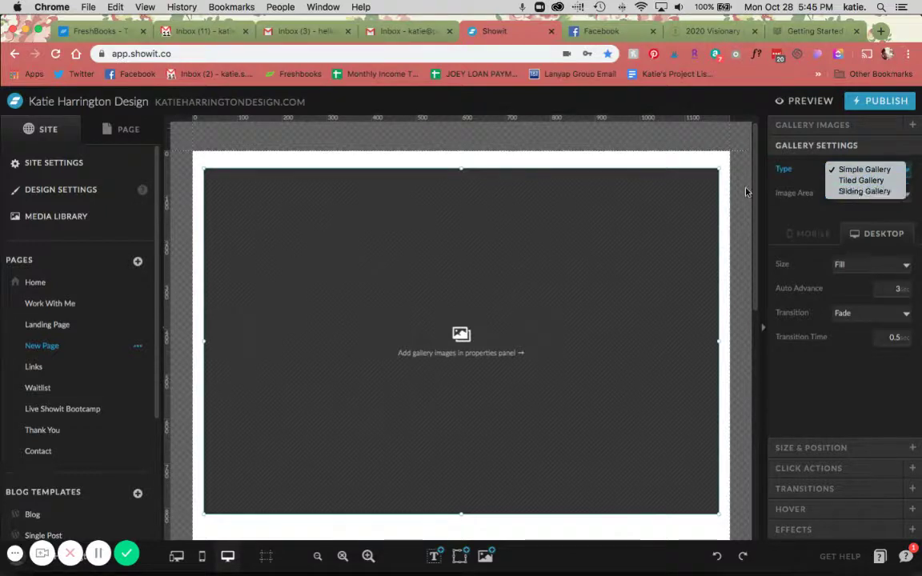
pyautogui.click(776, 184)
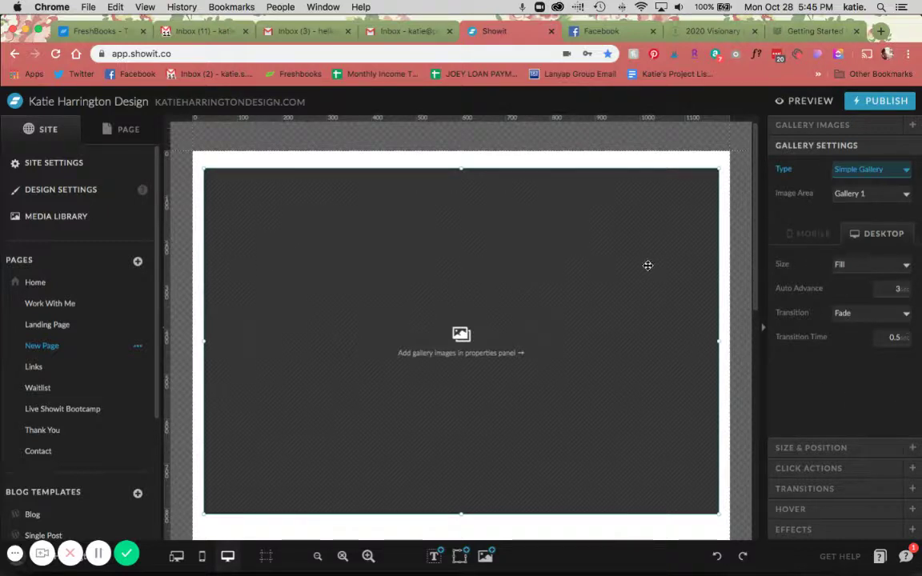
pyautogui.click(797, 120)
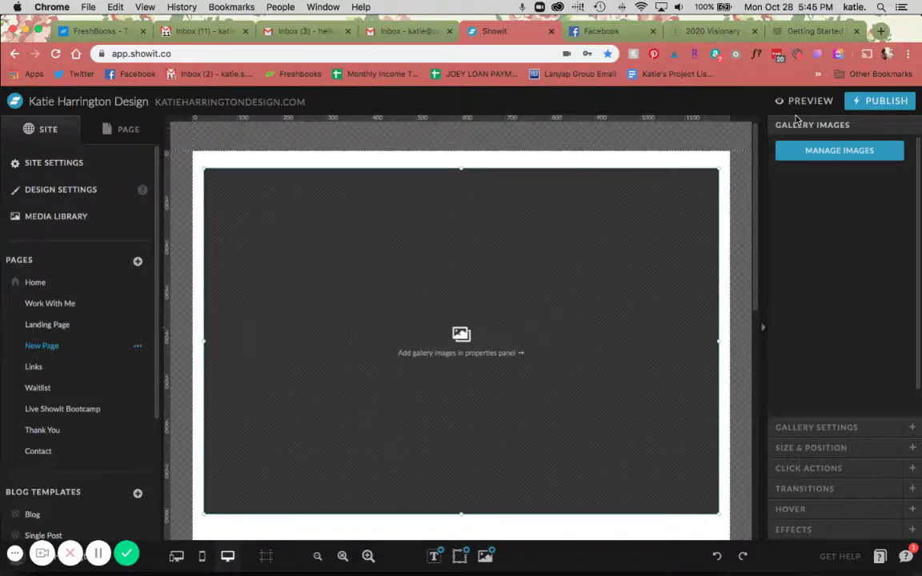
pyautogui.doubleClick(592, 231)
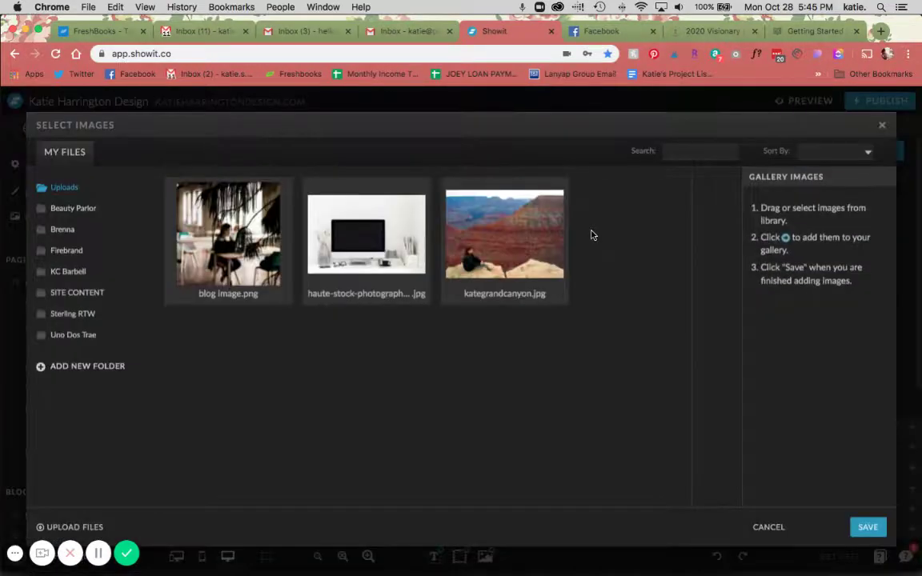
# Step: In the upload file picker, browse Downloads, search a person's name, then search 'branding'
pyautogui.click(62, 526)
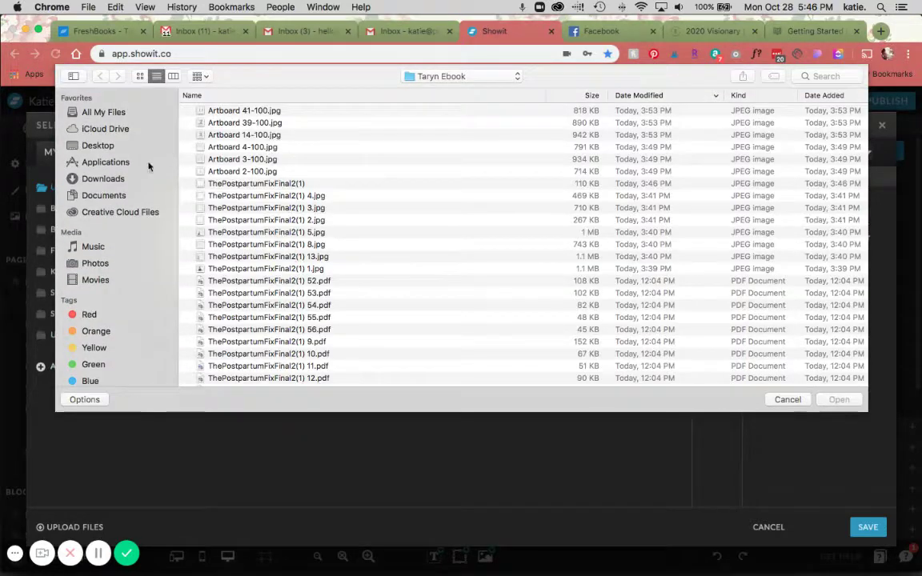
pyautogui.click(124, 180)
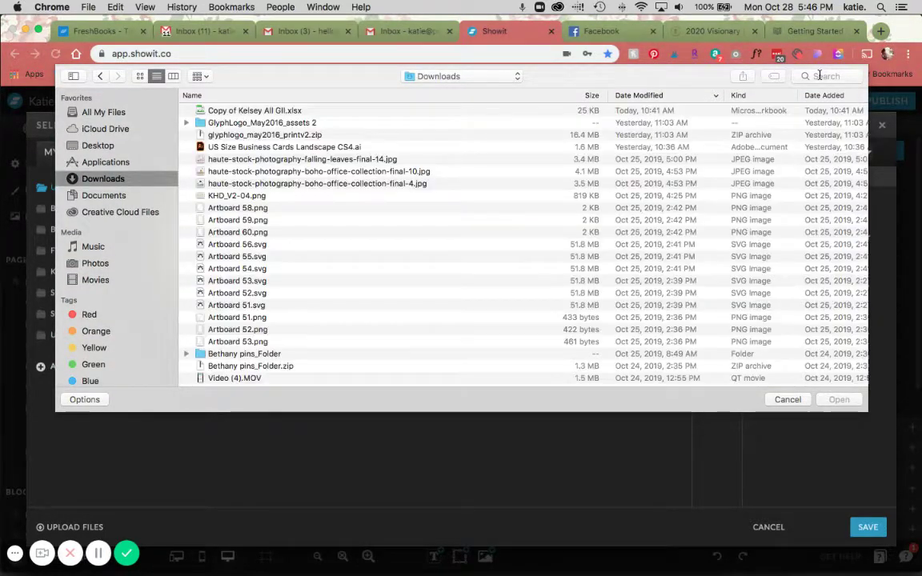
pyautogui.click(818, 75)
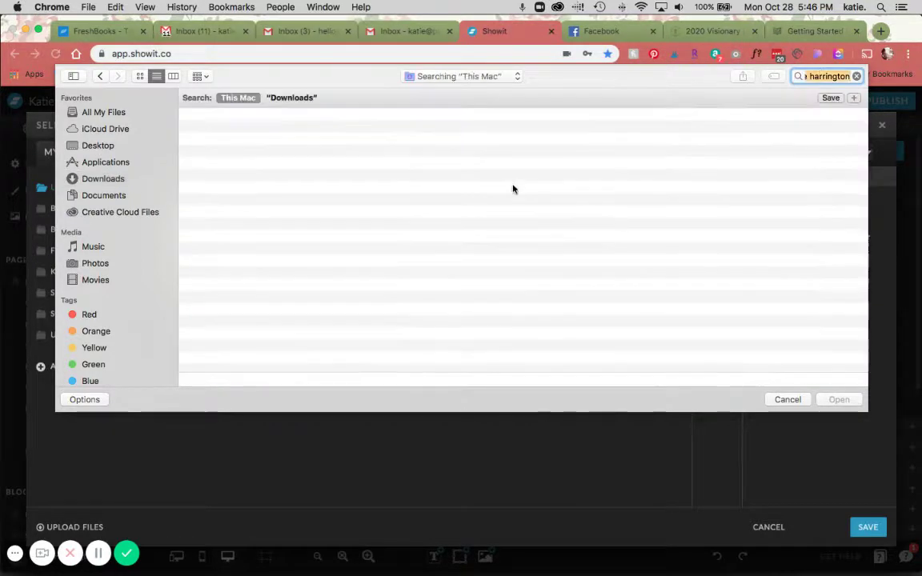
pyautogui.press('Return')
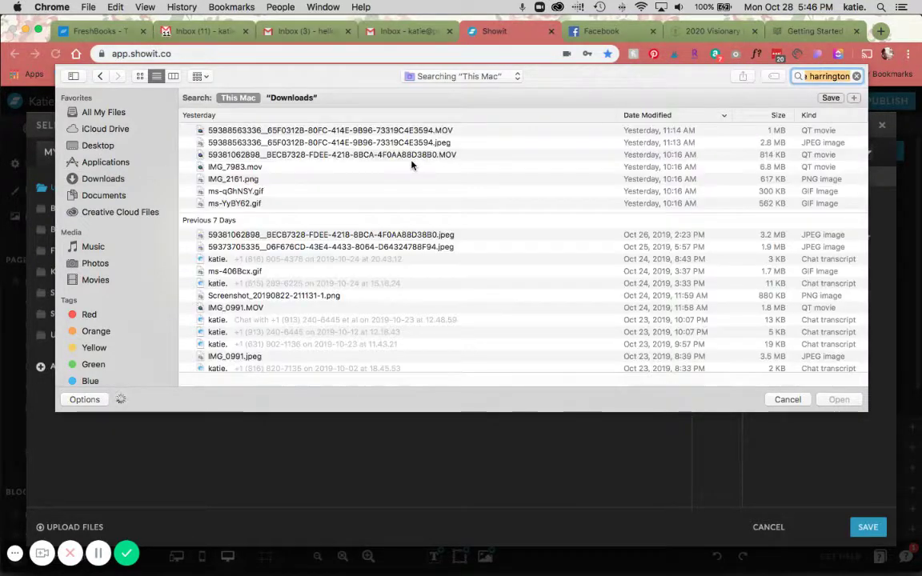
pyautogui.scroll(-8, 412, 164)
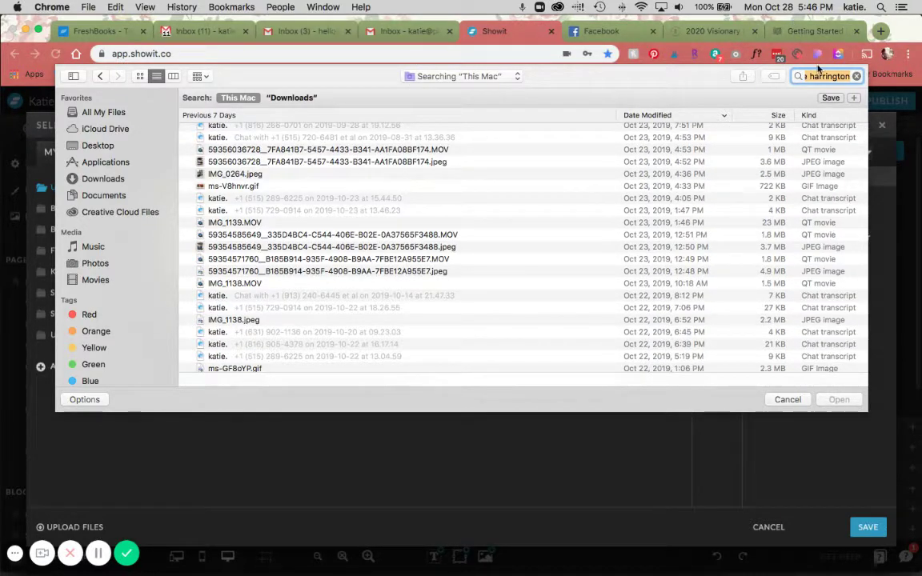
pyautogui.write('branding')
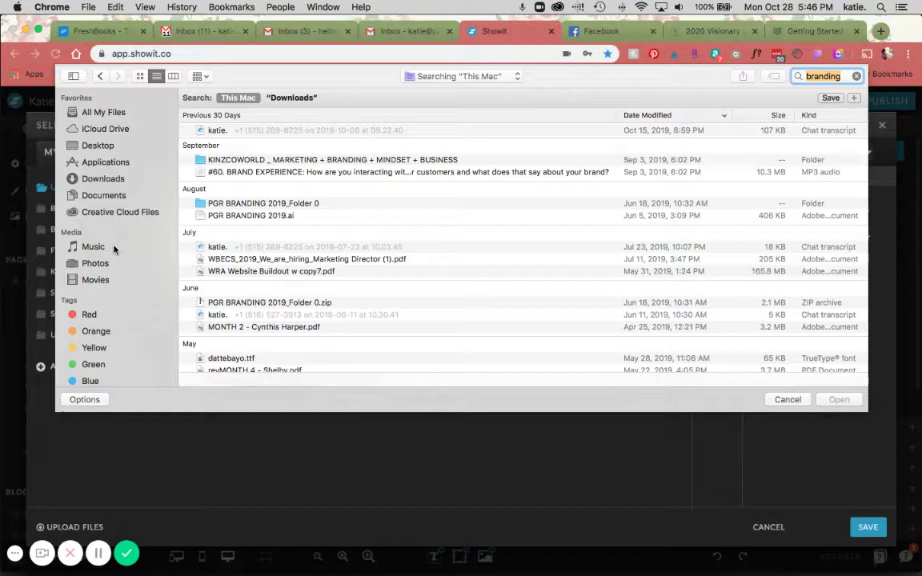
# Step: Close the file picker and drag the couch brand photo into the gallery
pyautogui.click(787, 399)
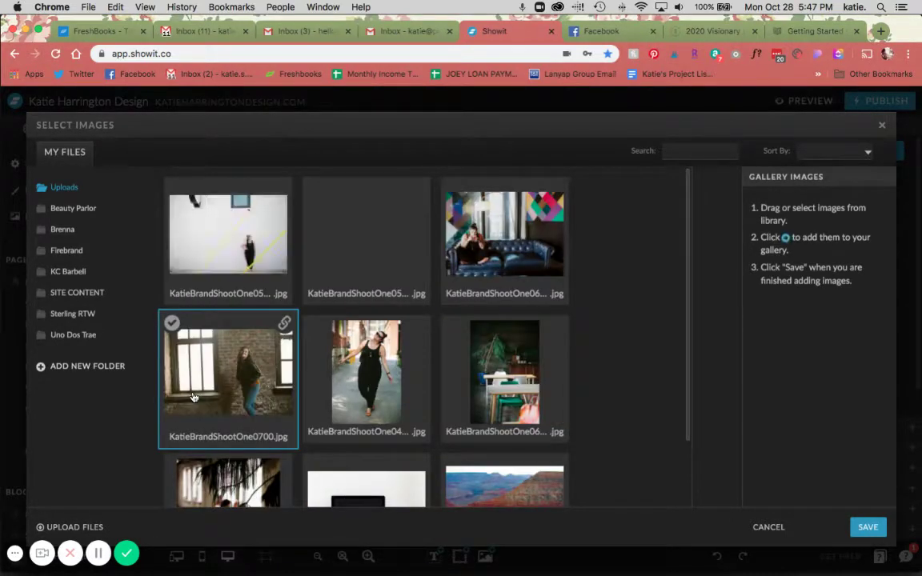
pyautogui.click(185, 222)
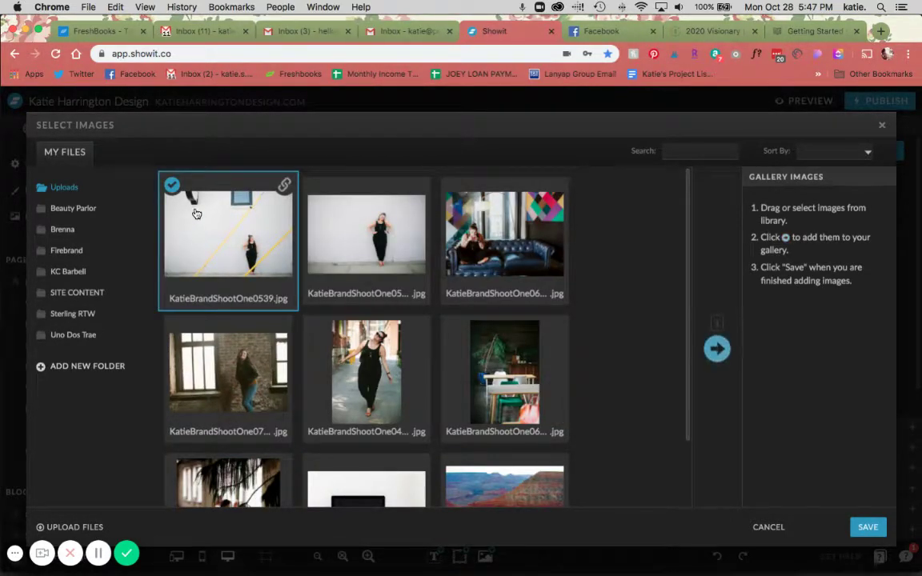
pyautogui.click(364, 228)
pyautogui.click(526, 256)
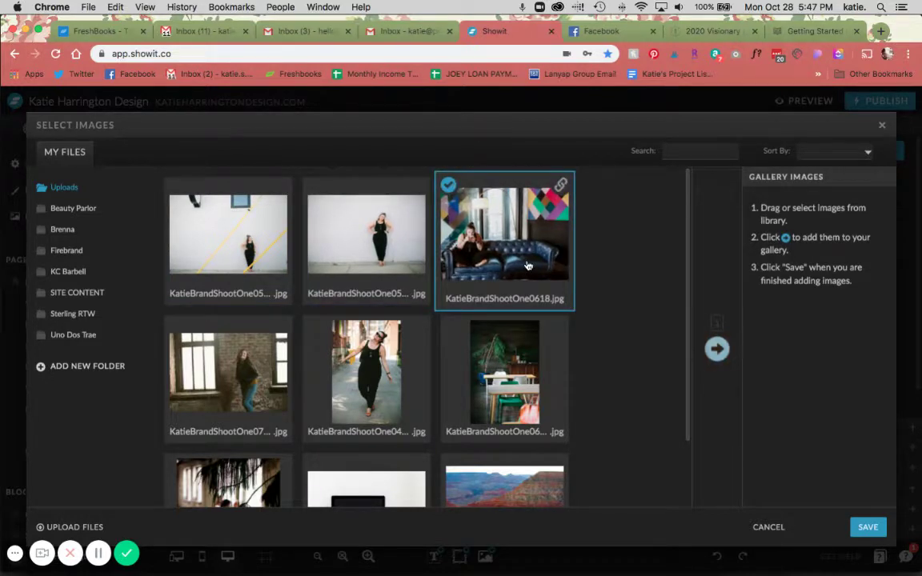
pyautogui.moveTo(527, 265); pyautogui.dragTo(824, 344)
# Step: Add all six brand-shoot photos, trash the duplicate couch photo, and save
pyautogui.click(195, 231)
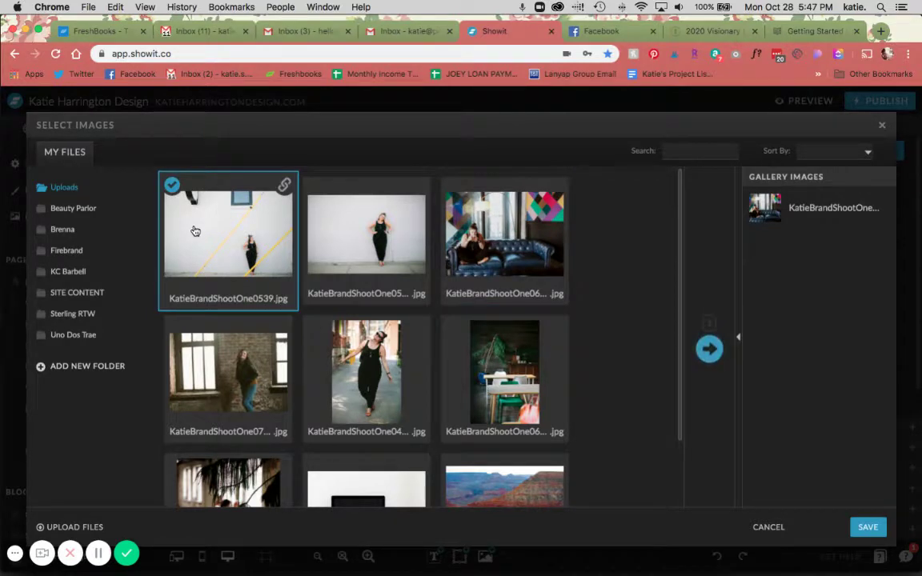
pyautogui.keyDown('shift'); pyautogui.click(484, 416); pyautogui.keyUp('shift')
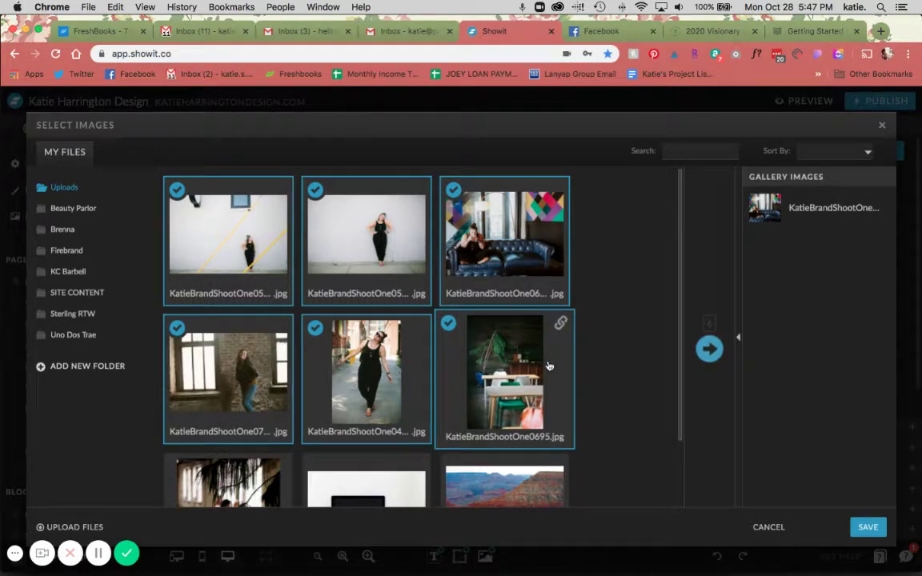
pyautogui.moveTo(504, 232); pyautogui.dragTo(814, 282)
pyautogui.moveTo(790, 205); pyautogui.dragTo(818, 494)
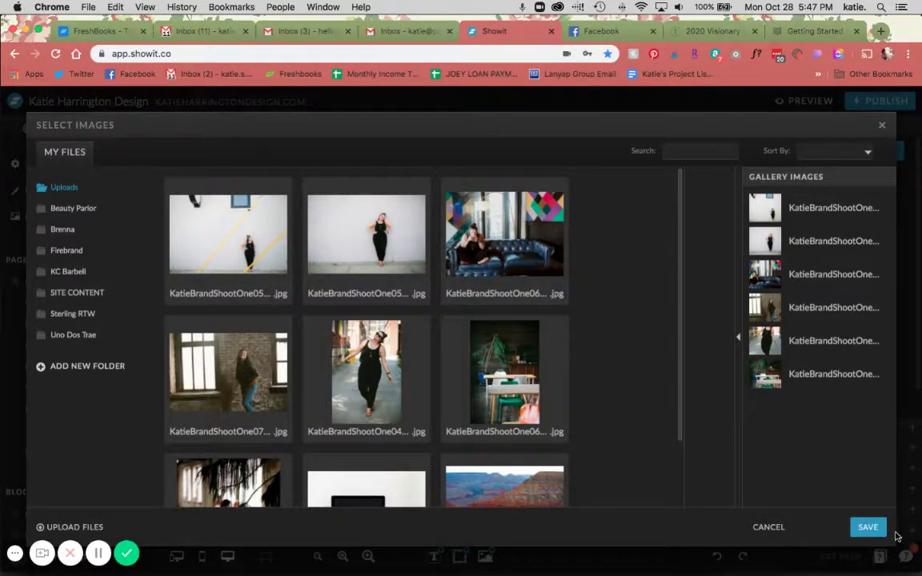
pyautogui.click(867, 527)
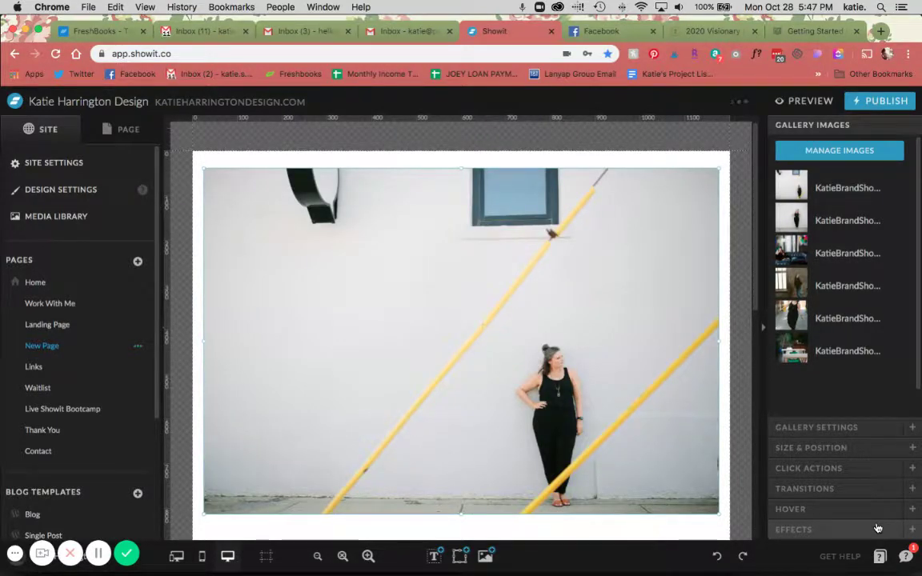
# Step: Reselect the gallery and try the Slide transition before setting it back to Fade
pyautogui.click(640, 533)
pyautogui.click(640, 238)
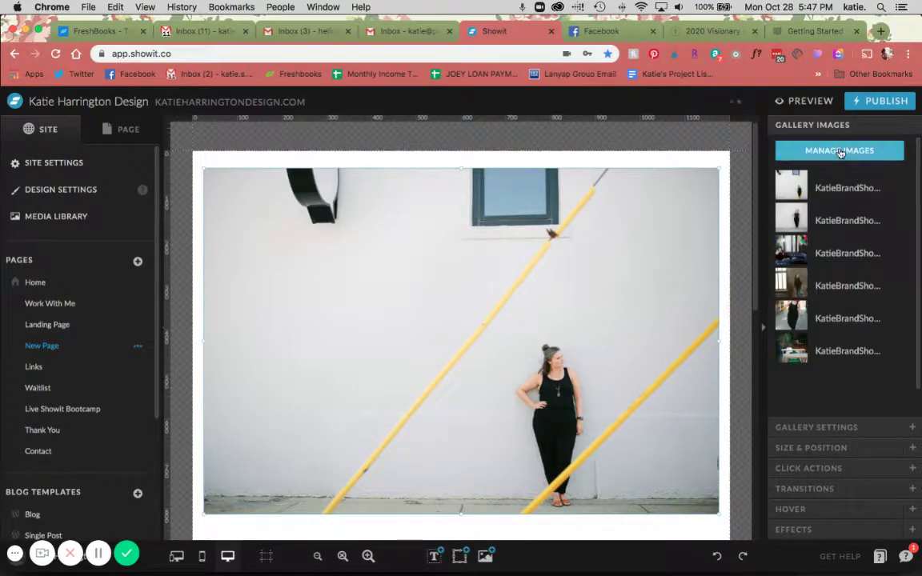
pyautogui.click(815, 424)
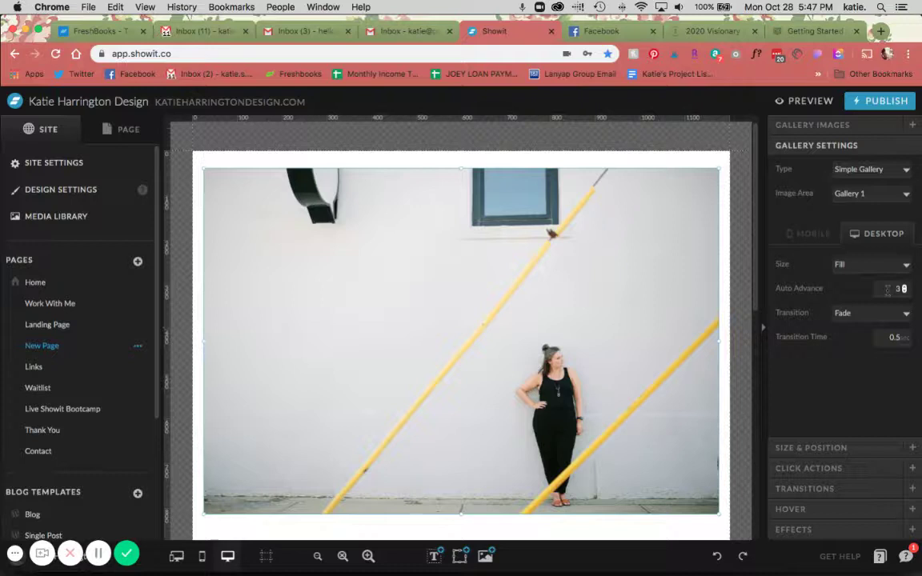
pyautogui.click(849, 314)
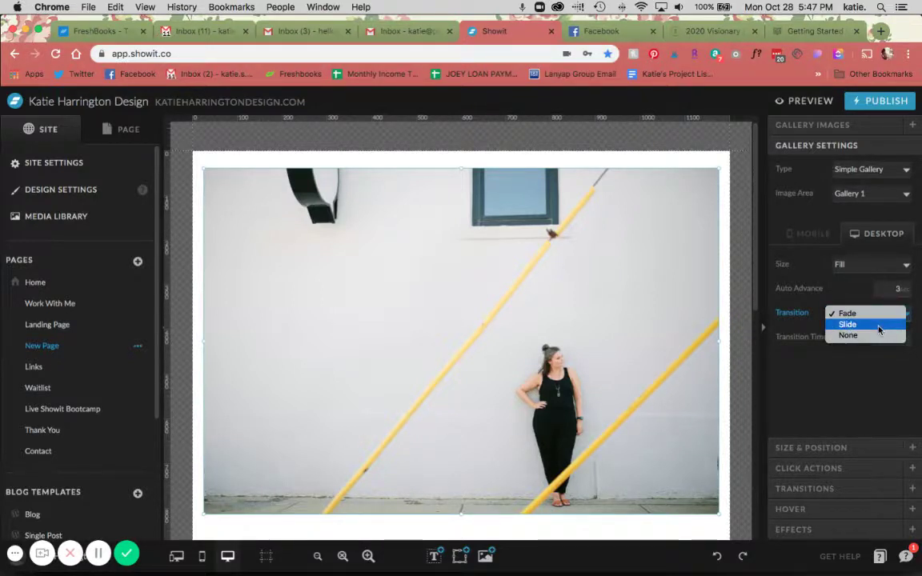
pyautogui.click(879, 325)
pyautogui.click(866, 313)
pyautogui.click(844, 302)
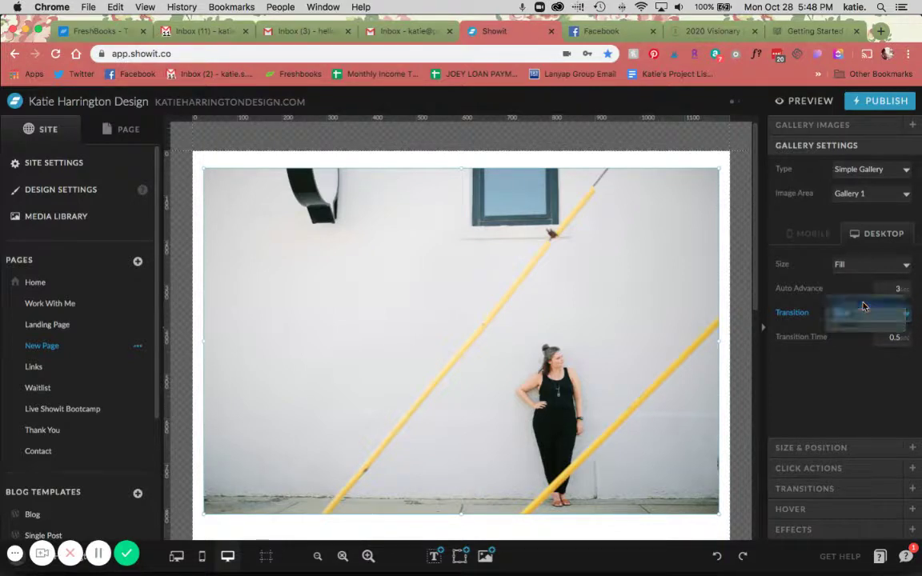
# Step: Set the gallery image Size to Contain, then back to Fill
pyautogui.click(847, 267)
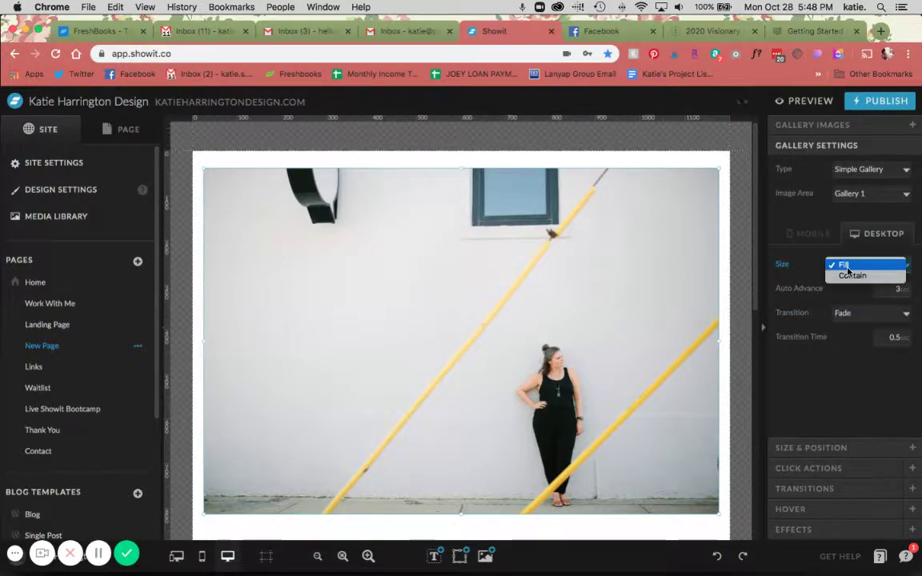
pyautogui.click(851, 275)
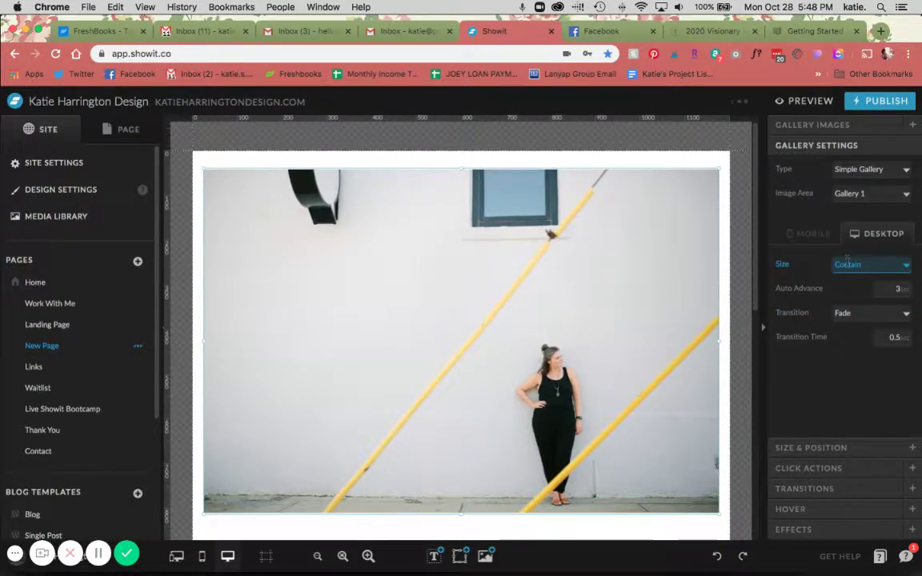
pyautogui.click(846, 264)
pyautogui.click(843, 251)
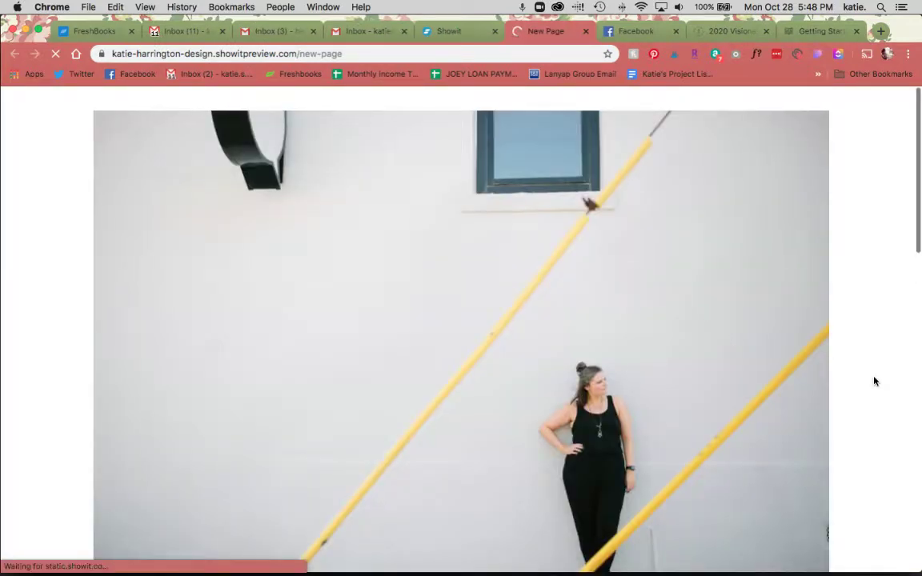
# Step: Watch the brand photos fade in the New Page preview, then return to the Showit editor
pyautogui.scroll(-2, 874, 381)
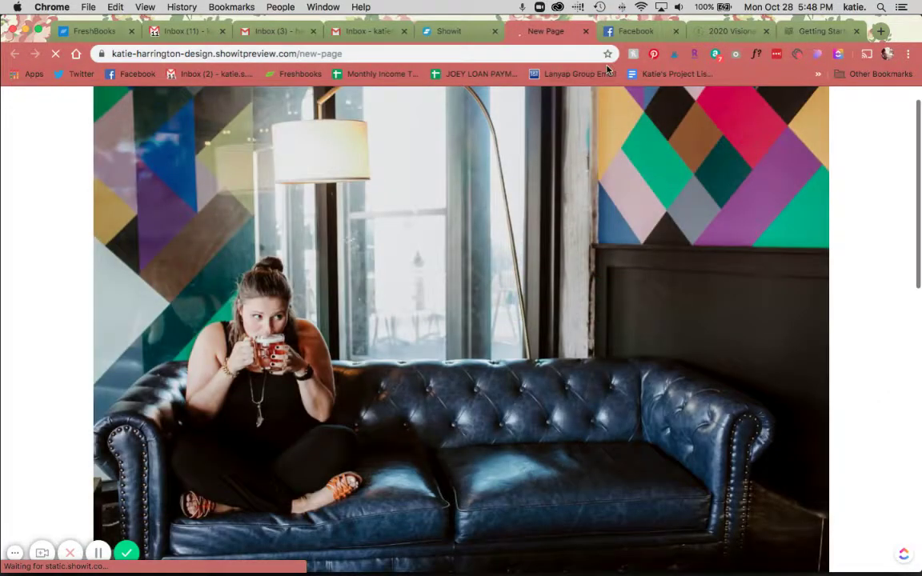
pyautogui.click(464, 30)
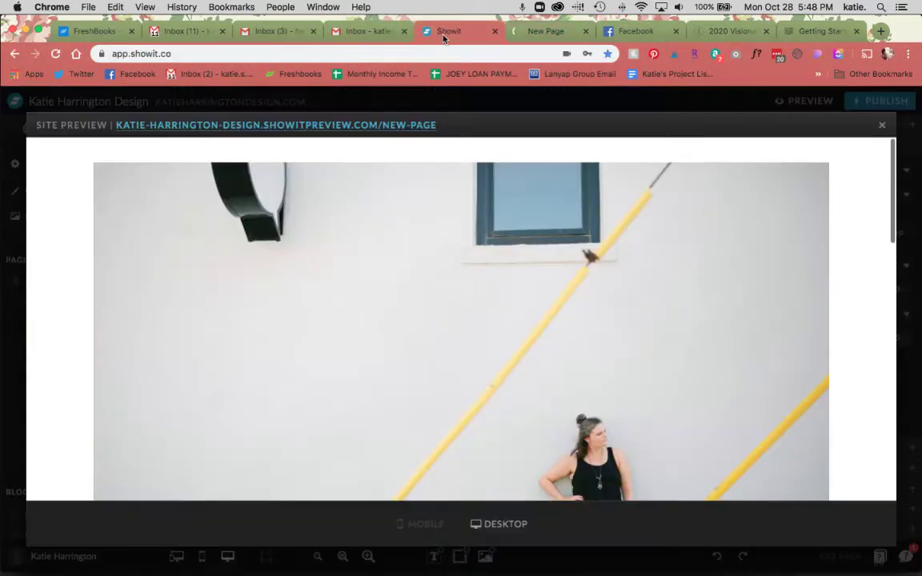
# Step: Close the site preview and set Transition to Slide with a 4-second auto advance
pyautogui.click(881, 127)
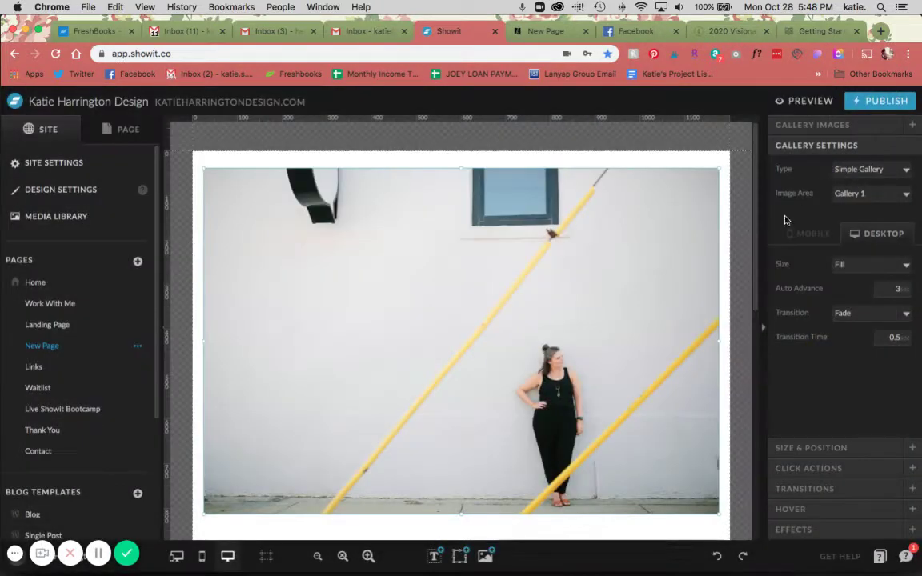
pyautogui.click(840, 313)
pyautogui.click(840, 325)
pyautogui.click(885, 288)
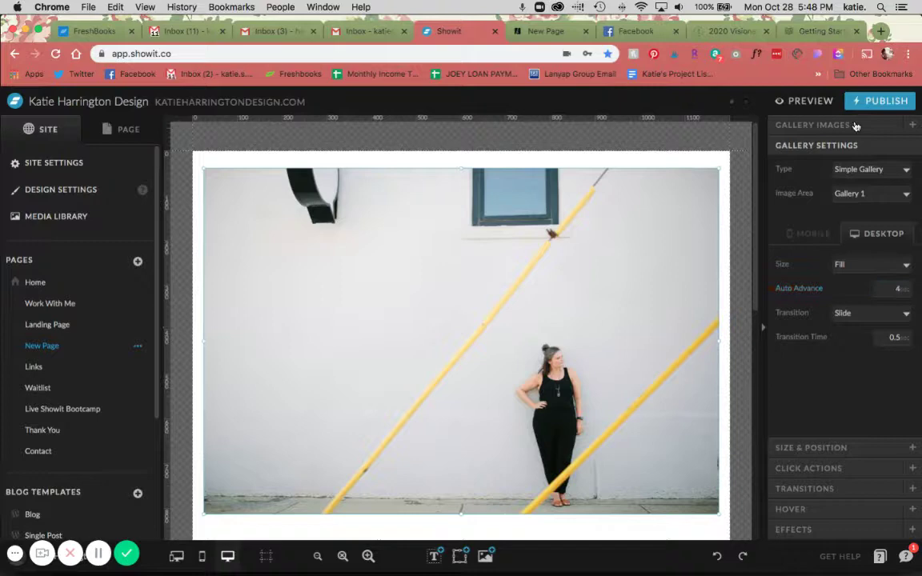
# Step: Preview the sliding gallery in a new tab, then switch the gallery Type to Tiled Gallery
pyautogui.click(803, 101)
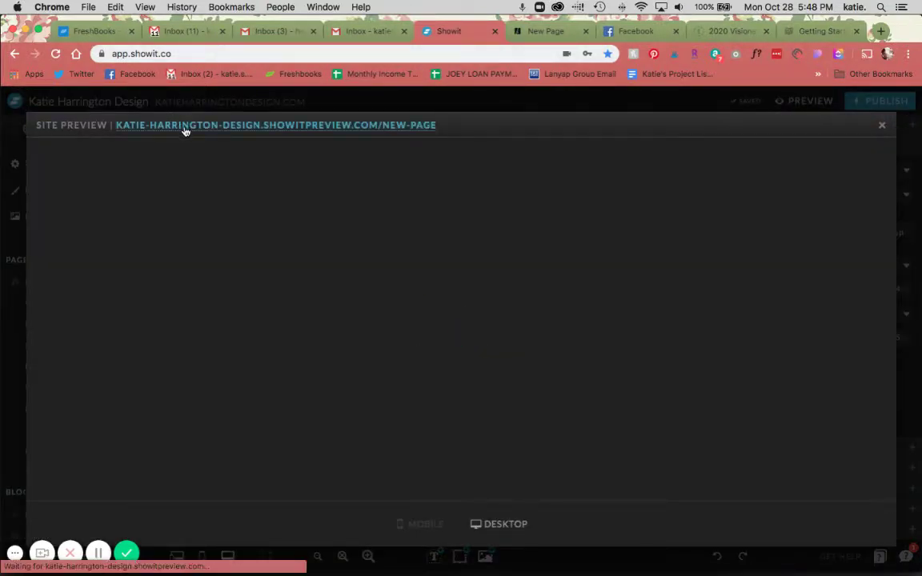
pyautogui.click(182, 125)
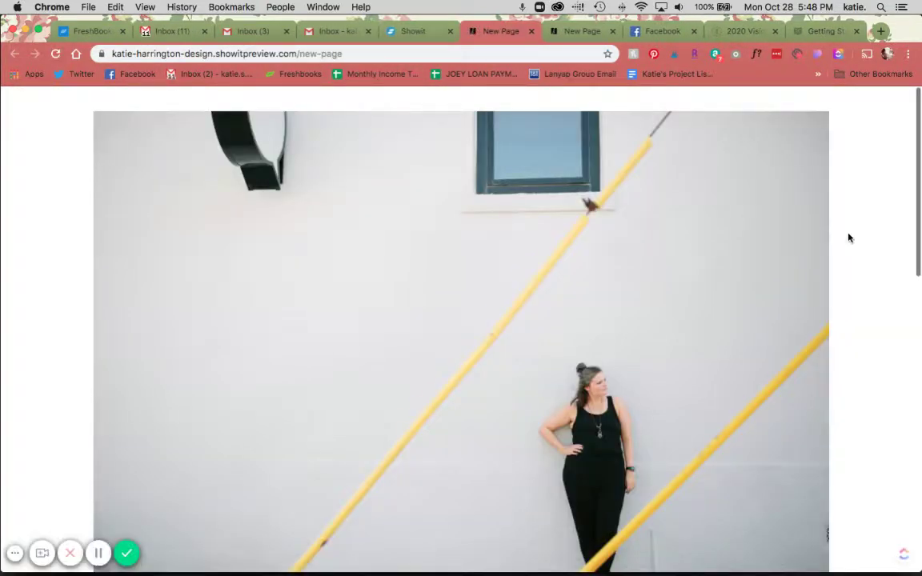
pyautogui.scroll(-1, 847, 237)
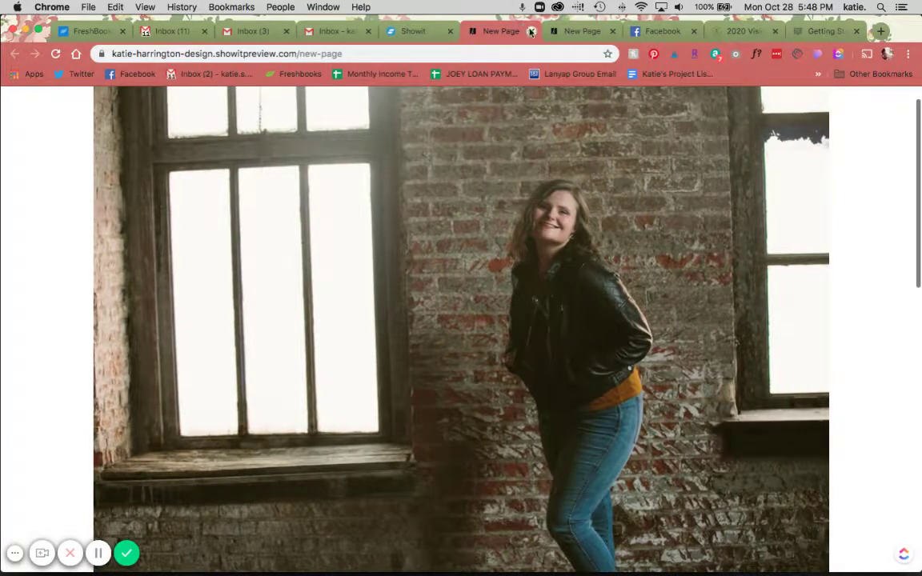
pyautogui.click(531, 31)
pyautogui.click(530, 31)
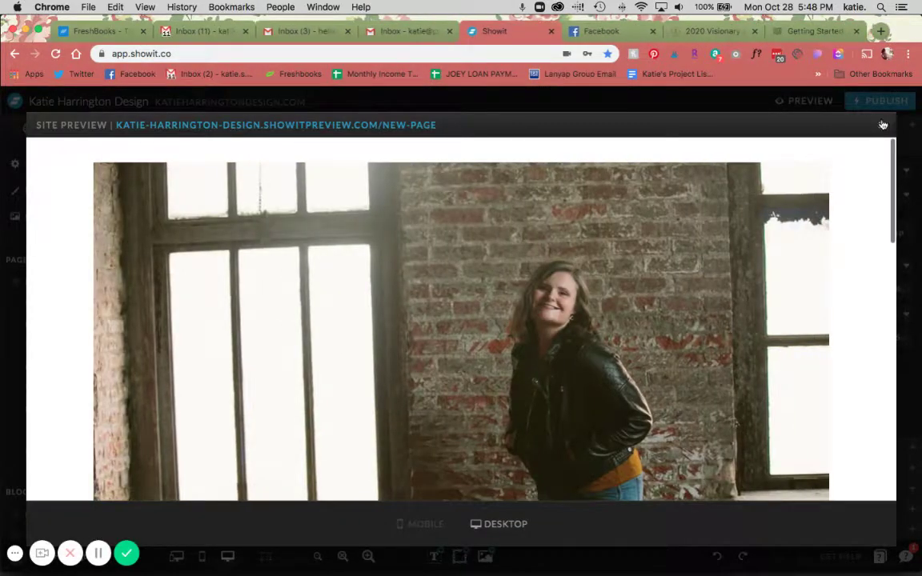
pyautogui.click(884, 126)
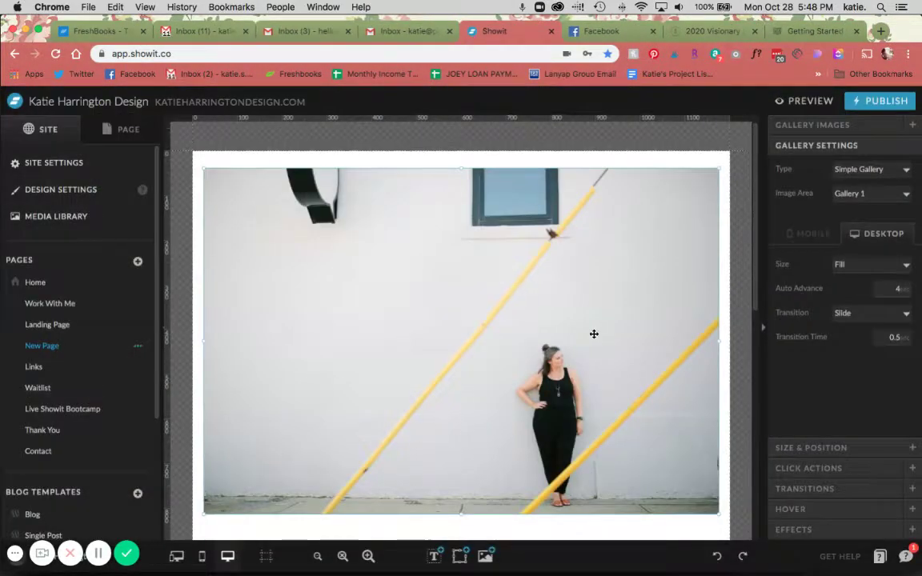
pyautogui.click(838, 171)
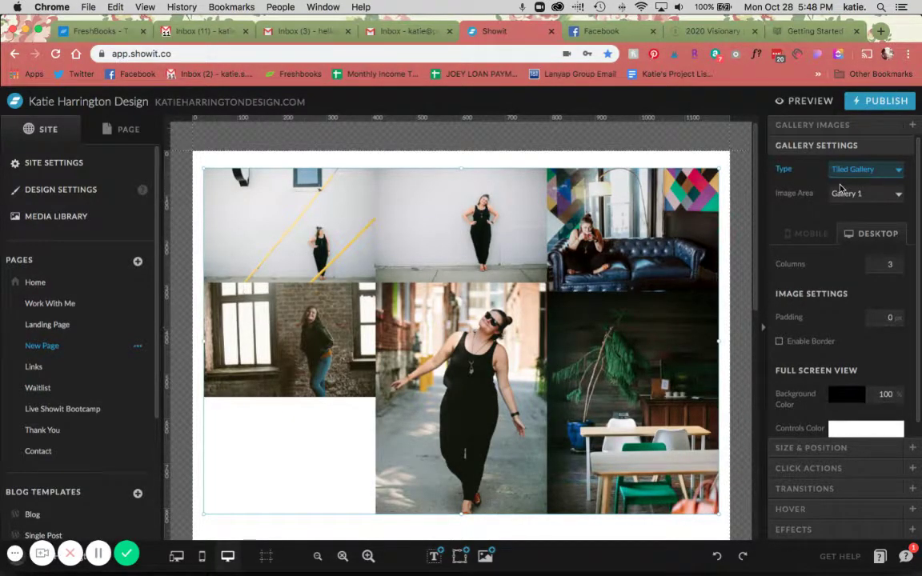
# Step: Try 4 columns then return to 3, and set padding to 10 then 15 px
pyautogui.click(896, 264)
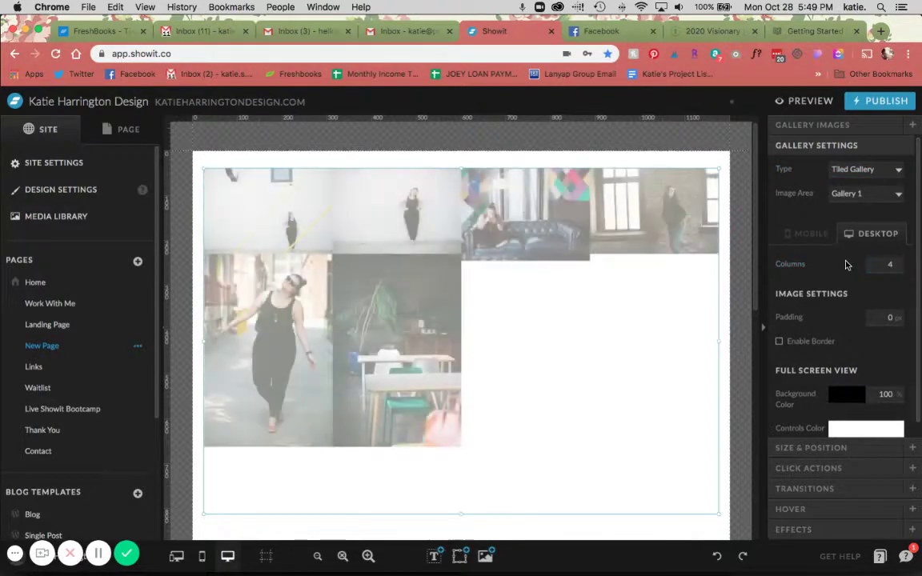
pyautogui.click(896, 268)
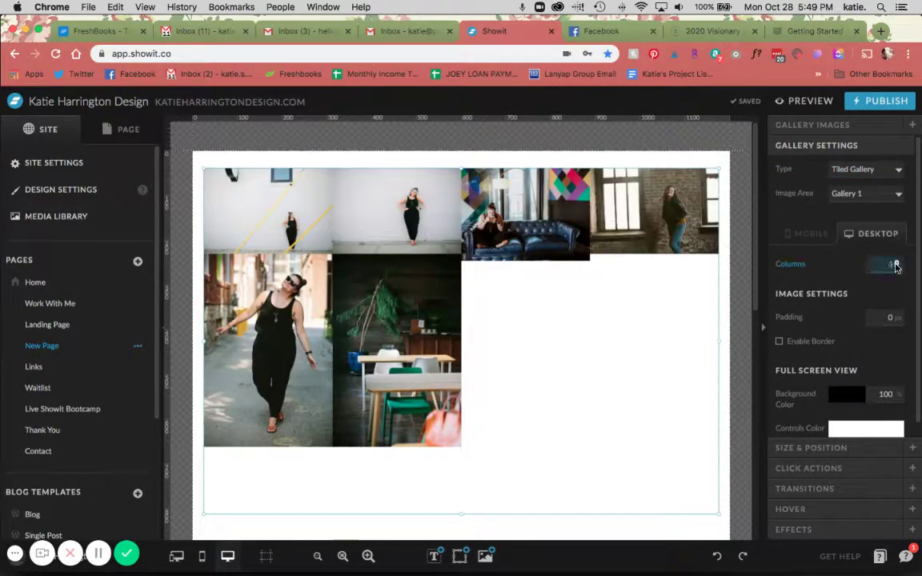
pyautogui.click(886, 317)
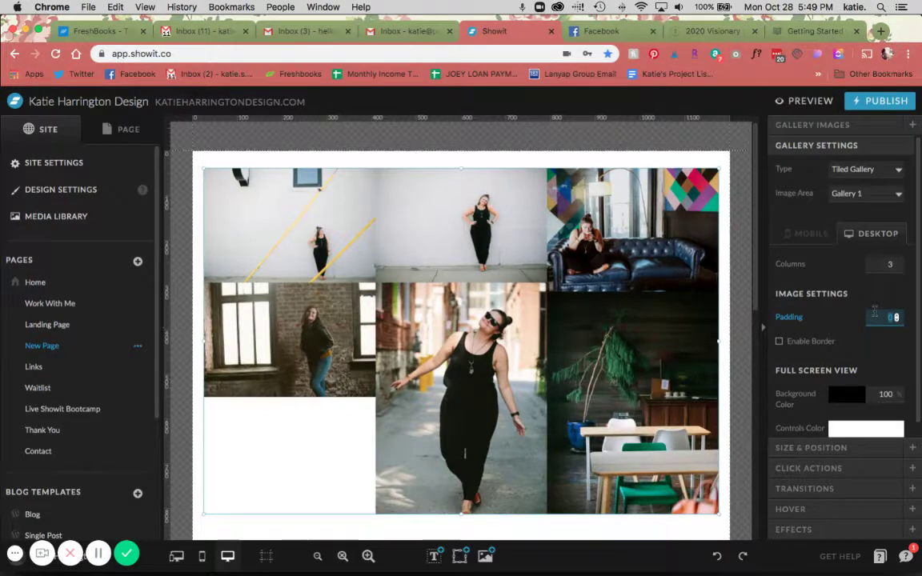
pyautogui.press('Return')
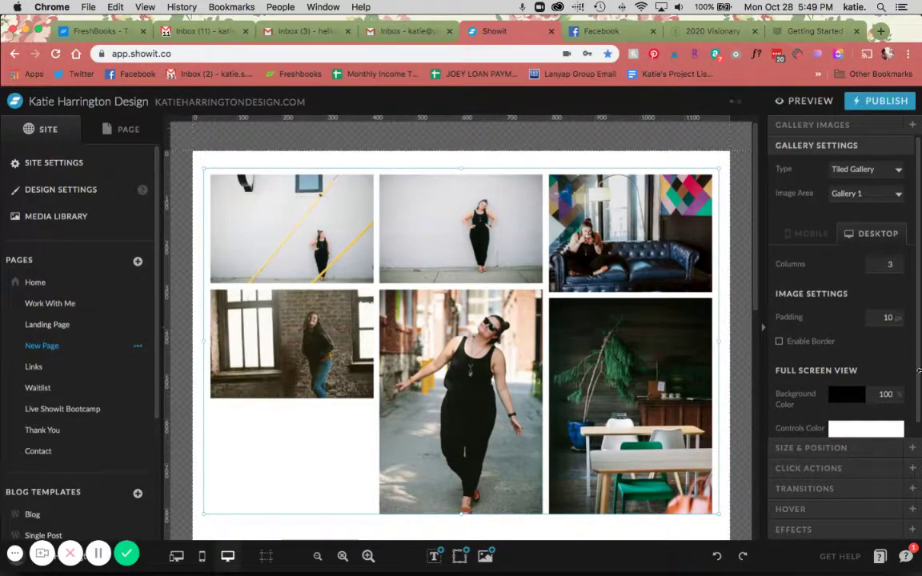
pyautogui.click(880, 318)
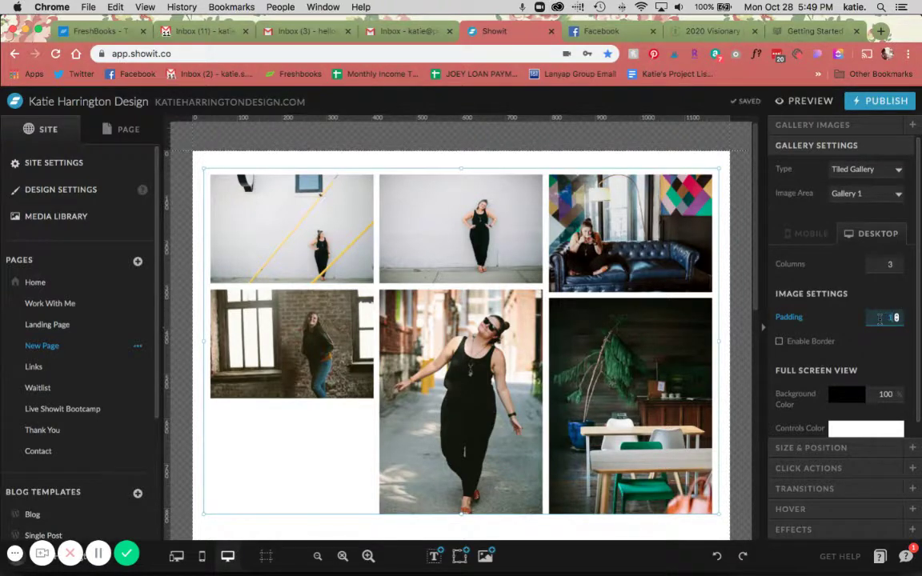
pyautogui.write('15')
pyautogui.press('Return')
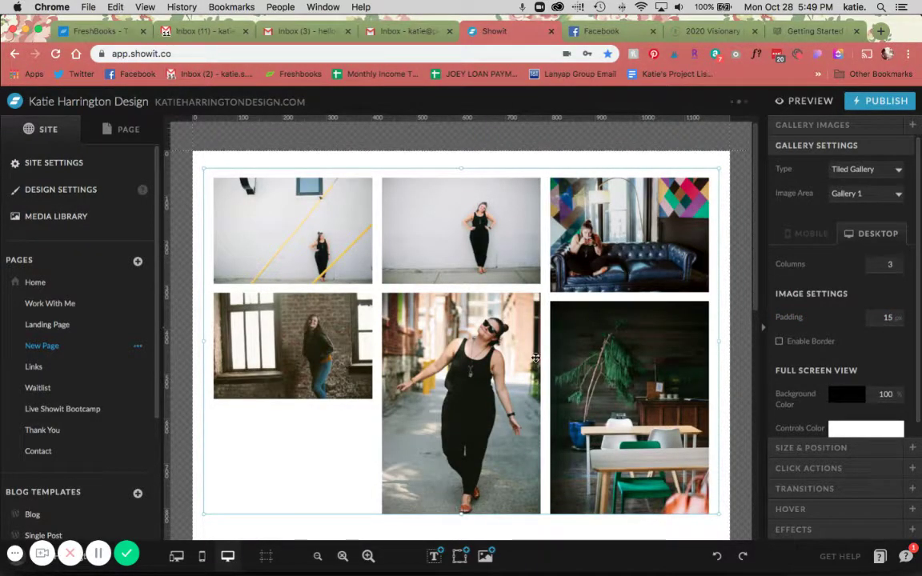
# Step: Drag the tiled gallery's bottom edge down to make it taller
pyautogui.scroll(-3, 462, 360)
pyautogui.moveTo(462, 376); pyautogui.dragTo(461, 422)
pyautogui.scroll(3, 461, 421)
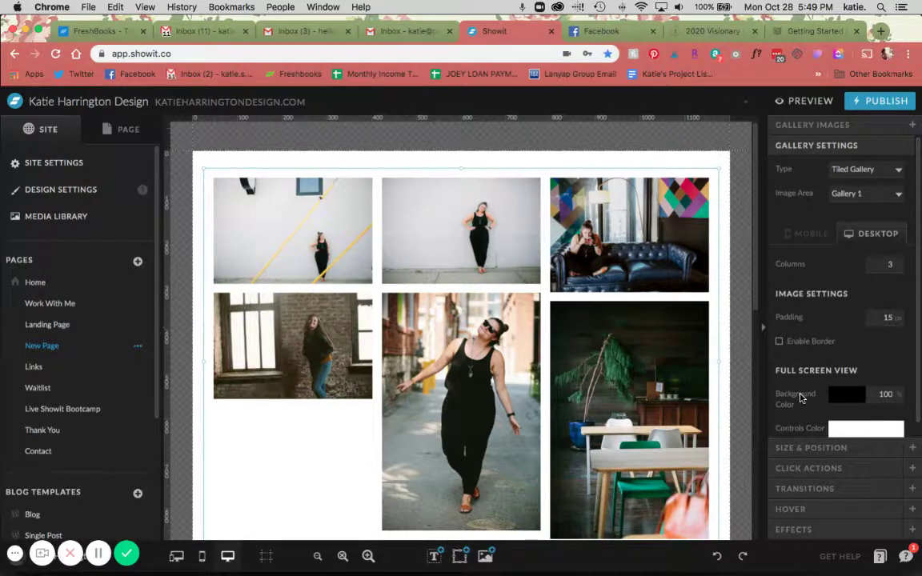
pyautogui.scroll(-1, 799, 397)
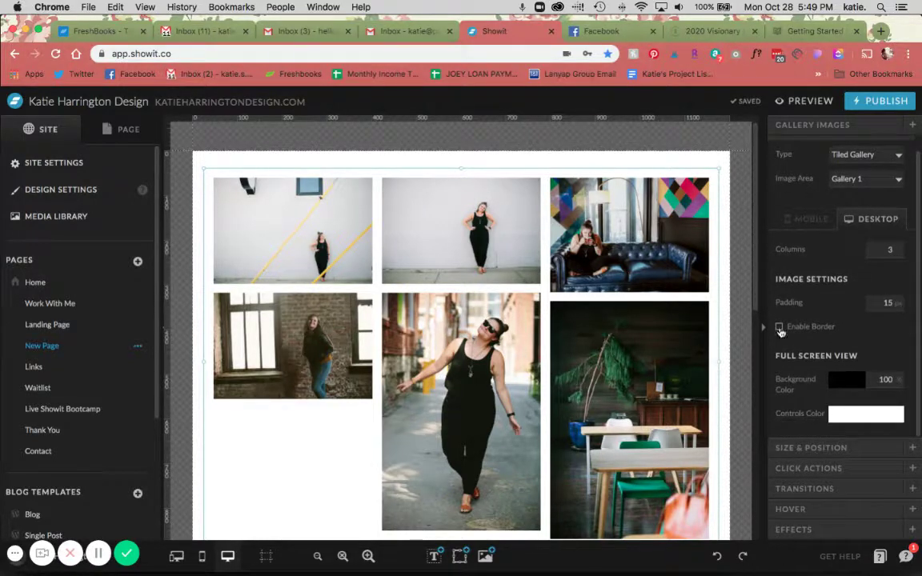
pyautogui.click(779, 327)
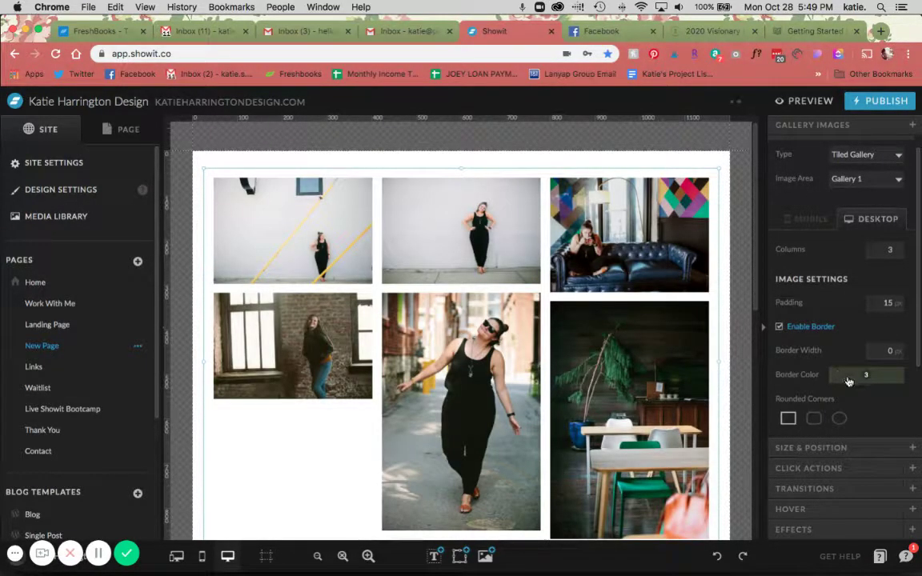
pyautogui.click(848, 376)
pyautogui.click(889, 413)
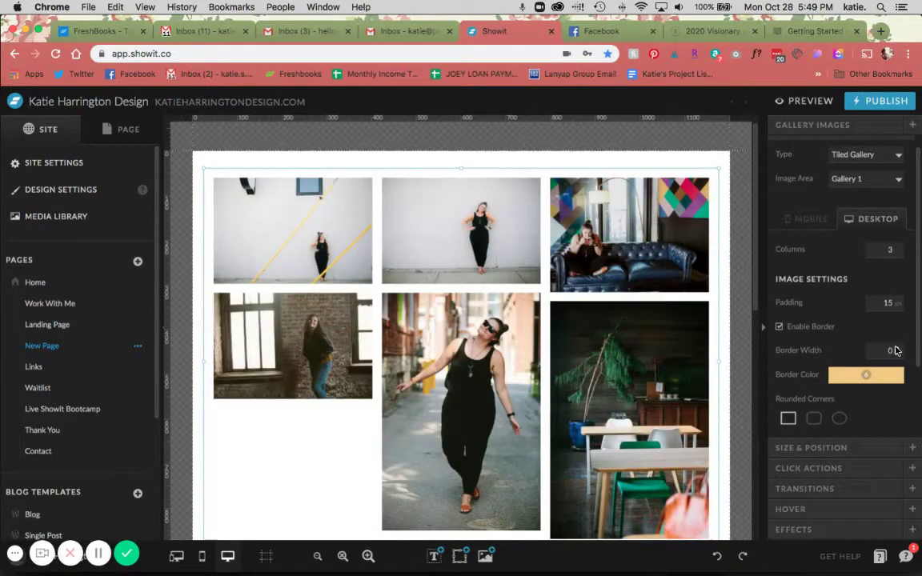
pyautogui.click(808, 326)
pyautogui.click(726, 262)
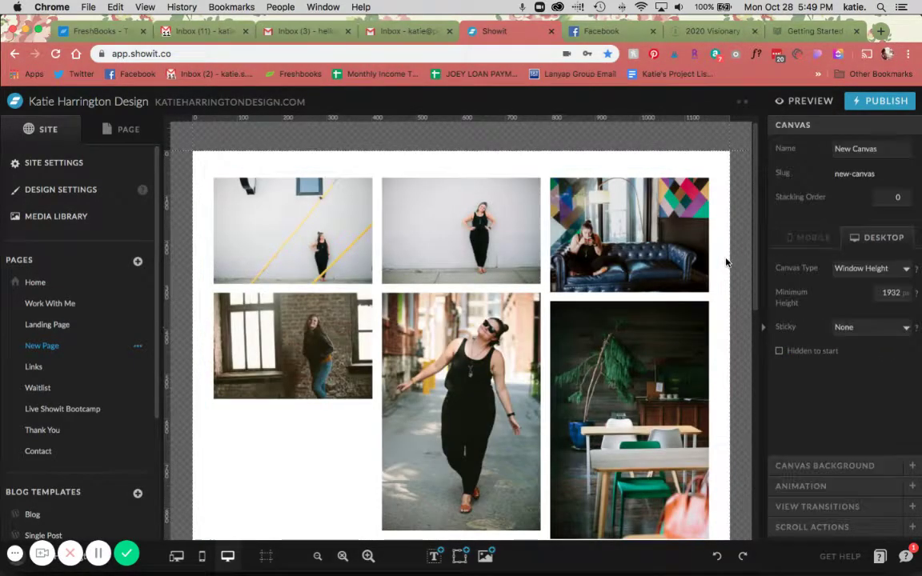
pyautogui.click(554, 215)
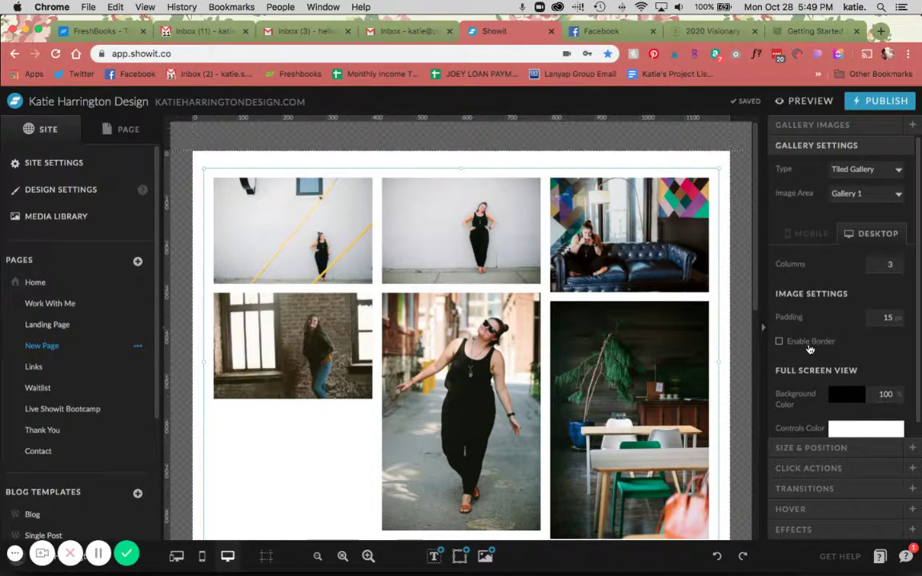
pyautogui.click(810, 346)
pyautogui.click(895, 365)
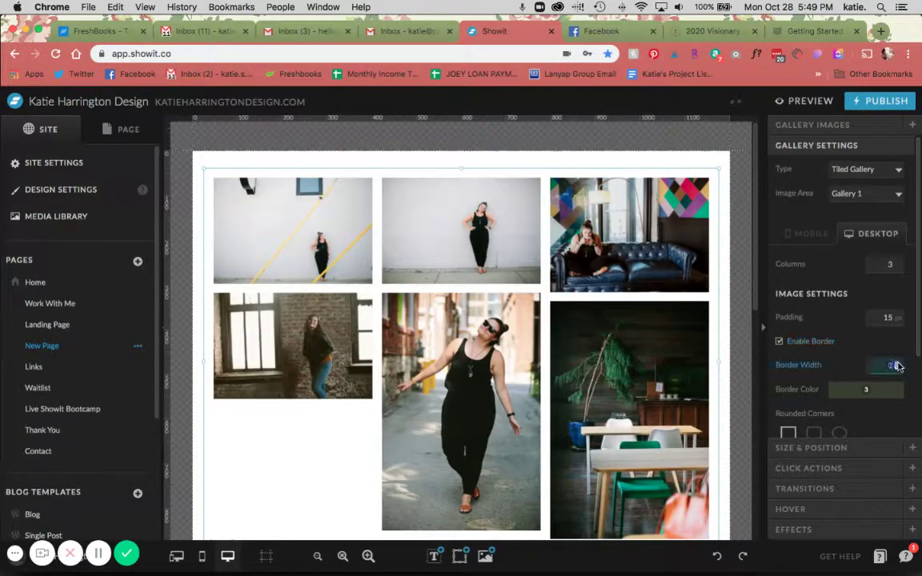
pyautogui.write('2')
pyautogui.press('Return')
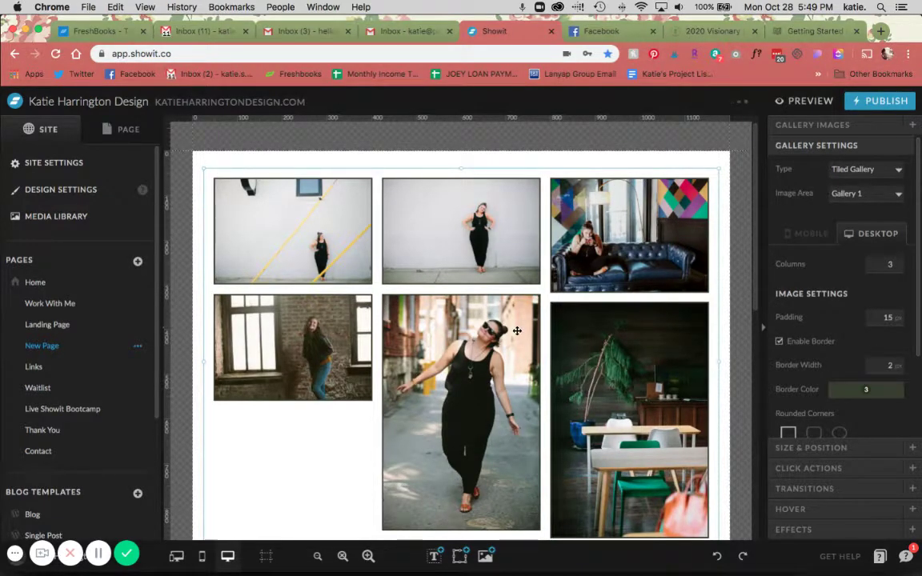
pyautogui.click(780, 341)
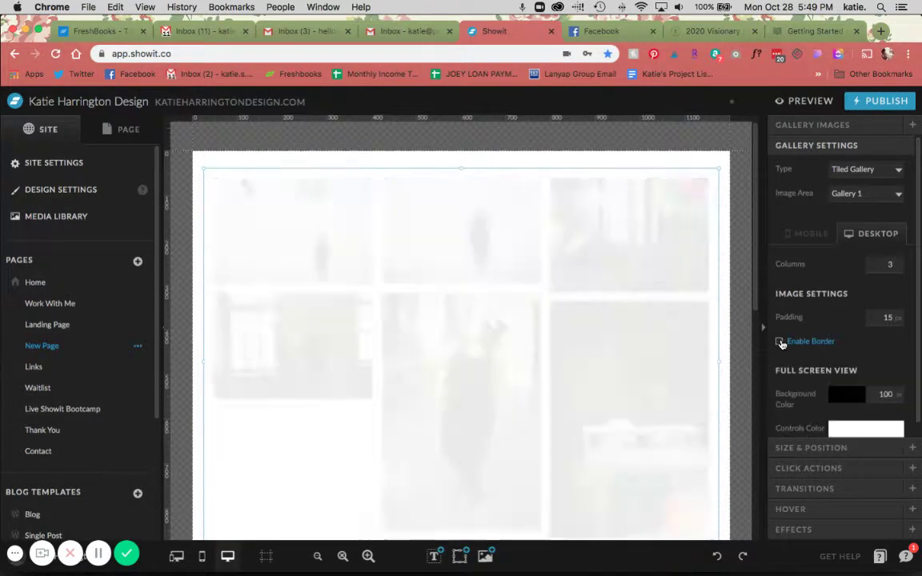
pyautogui.scroll(-1, 880, 312)
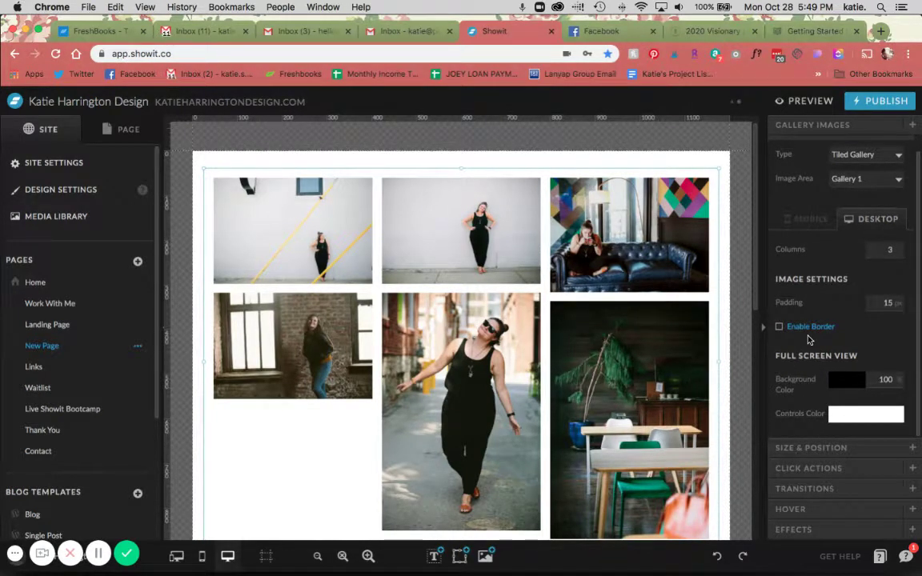
pyautogui.scroll(-2, 626, 236)
pyautogui.scroll(1, 624, 224)
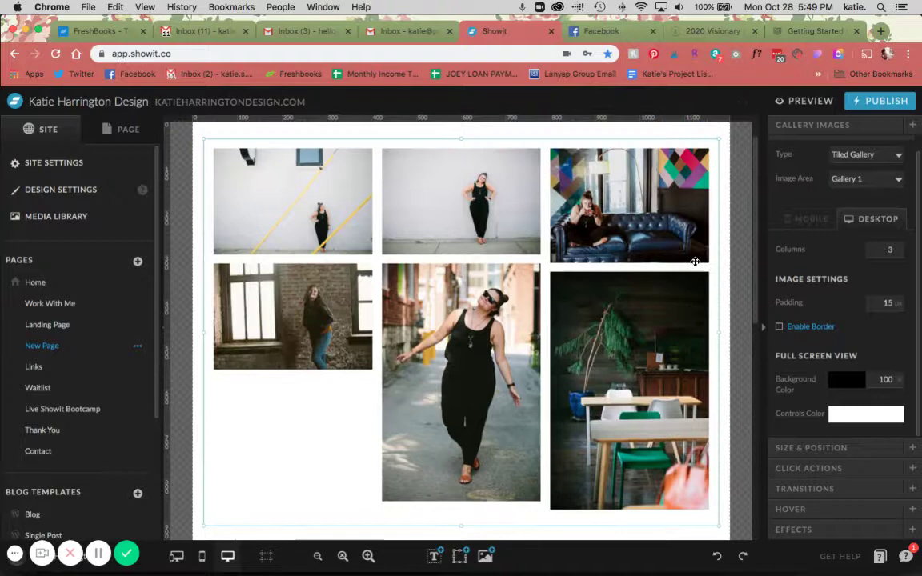
# Step: Generate a page preview and open it in a new browser tab
pyautogui.click(795, 104)
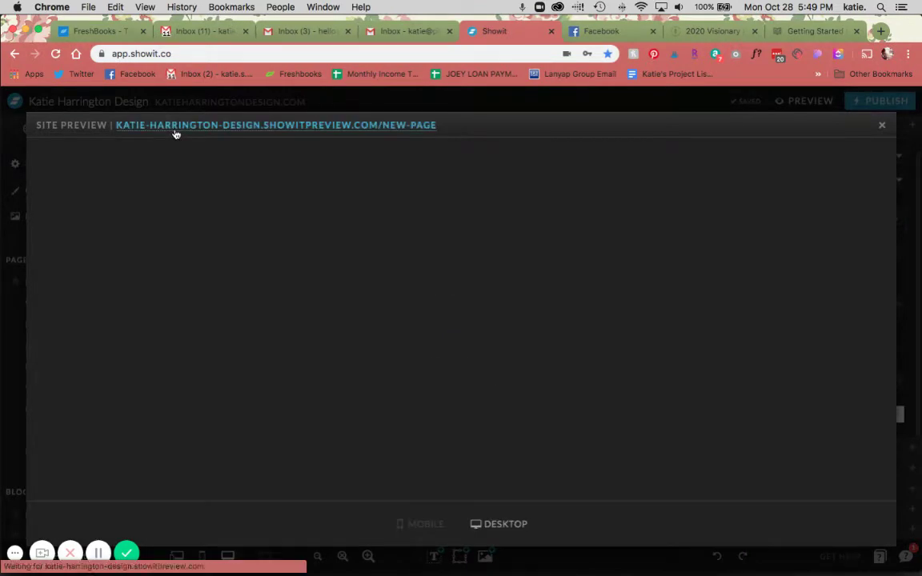
pyautogui.click(177, 128)
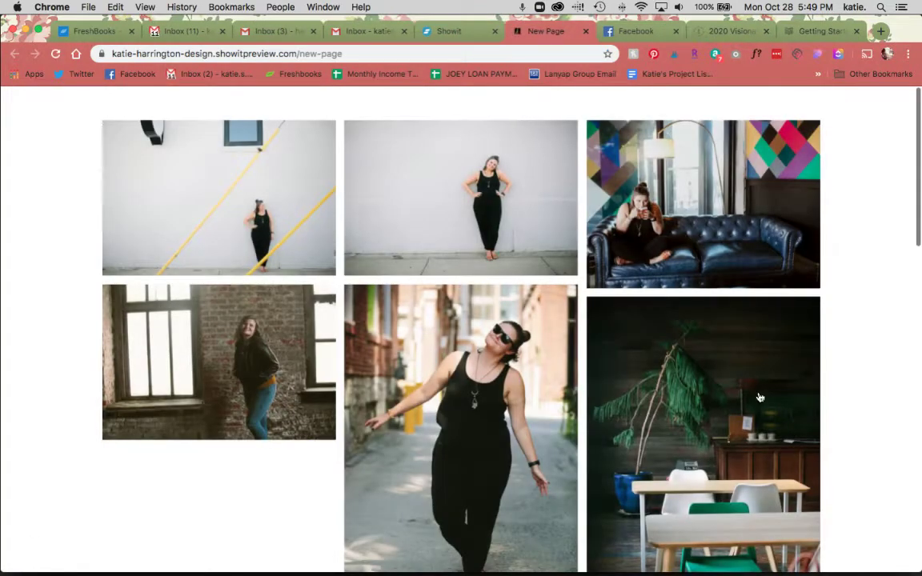
pyautogui.scroll(-3, 760, 398)
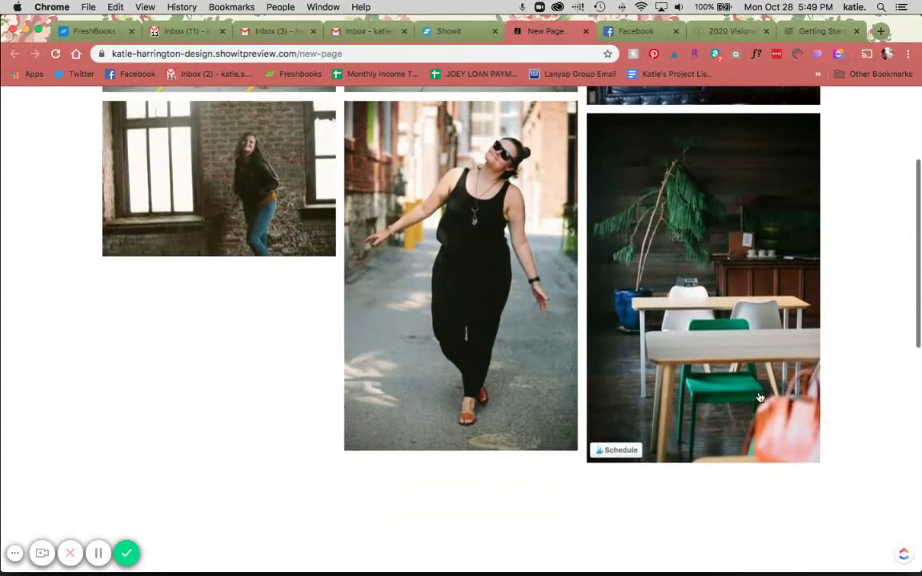
pyautogui.scroll(3, 760, 398)
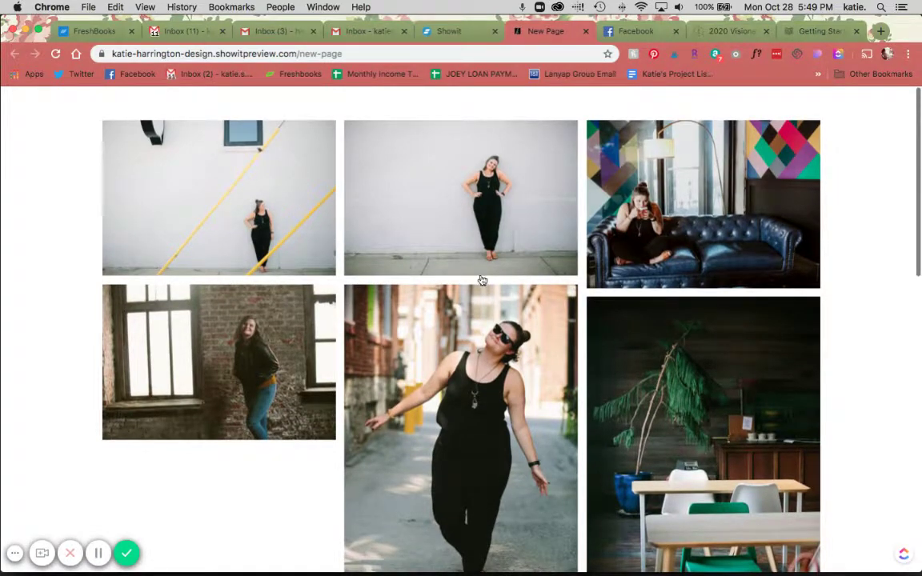
# Step: Open the brick-wall photo full-screen, close it, and return to the Showit editor
pyautogui.moveTo(482, 270)
pyautogui.click(212, 326)
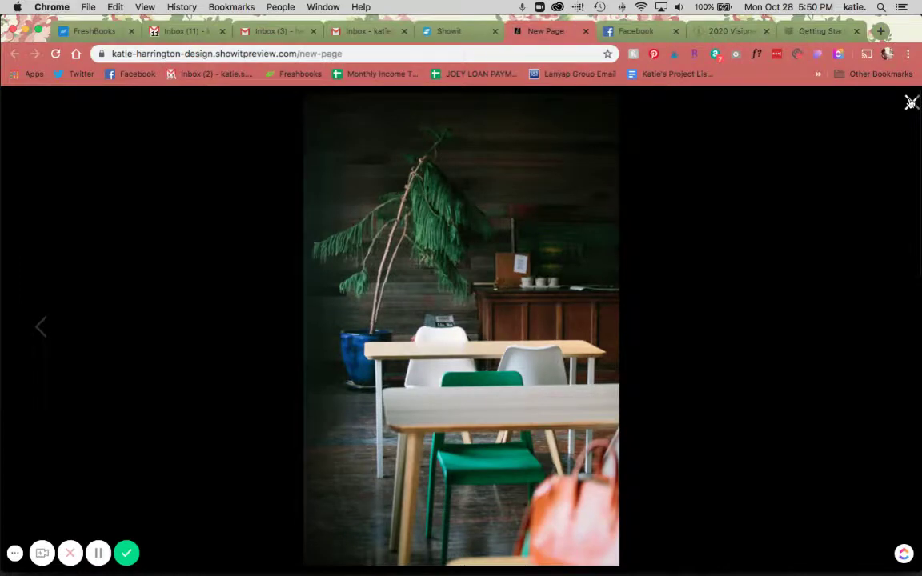
pyautogui.click(910, 103)
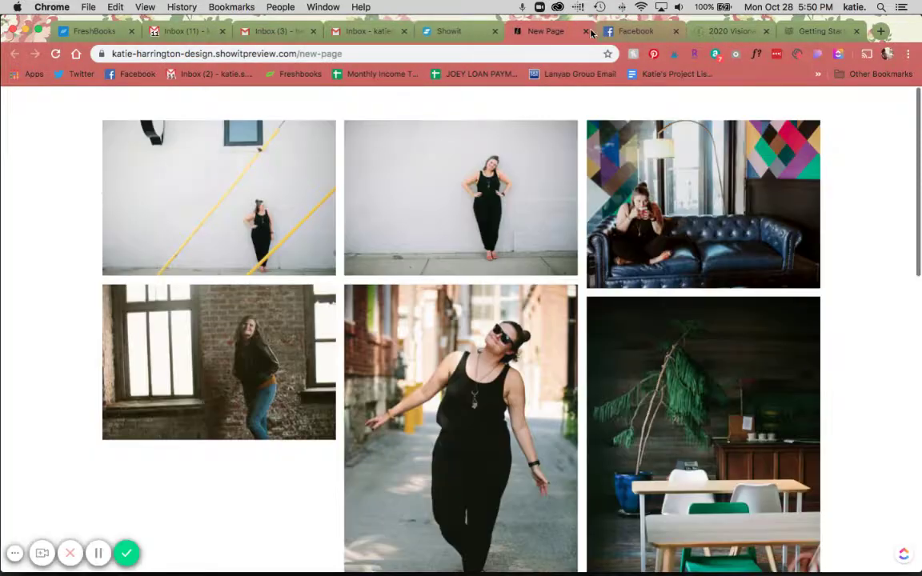
pyautogui.click(472, 37)
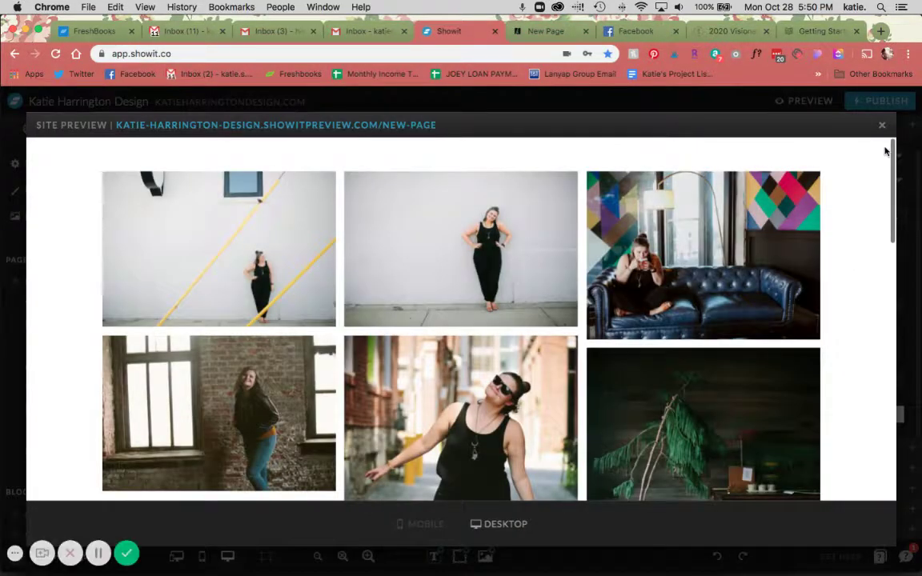
# Step: Close the site preview, keep the black lightbox background, and show mobile and desktop side by side
pyautogui.click(883, 123)
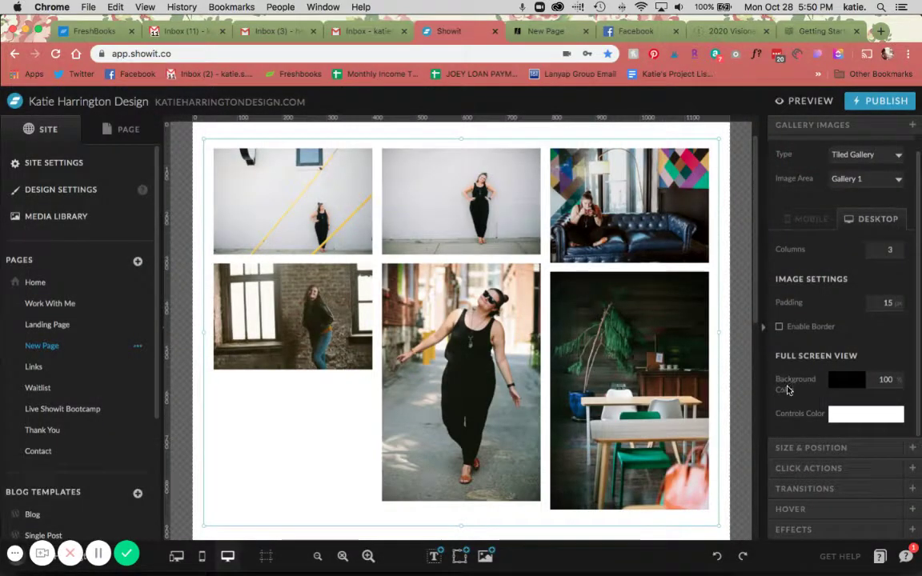
pyautogui.click(840, 384)
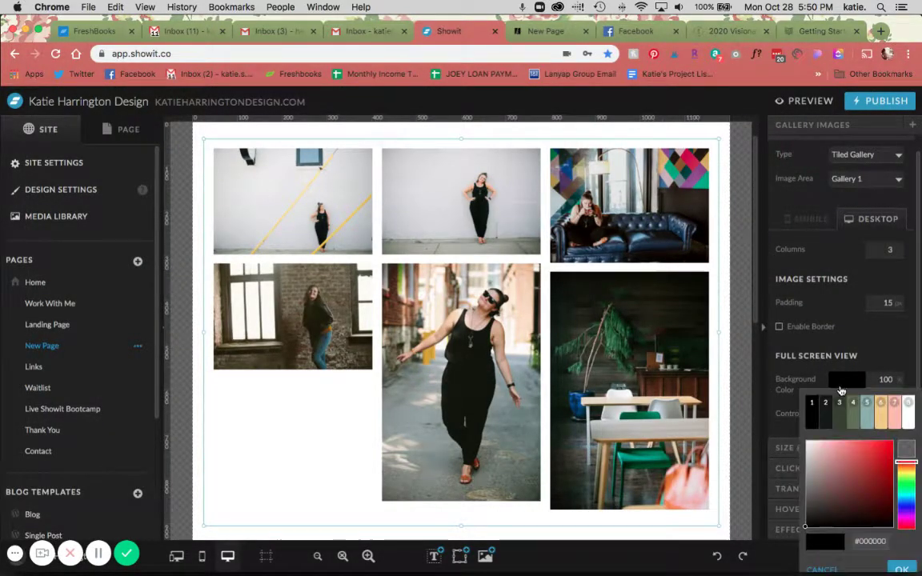
pyautogui.click(876, 352)
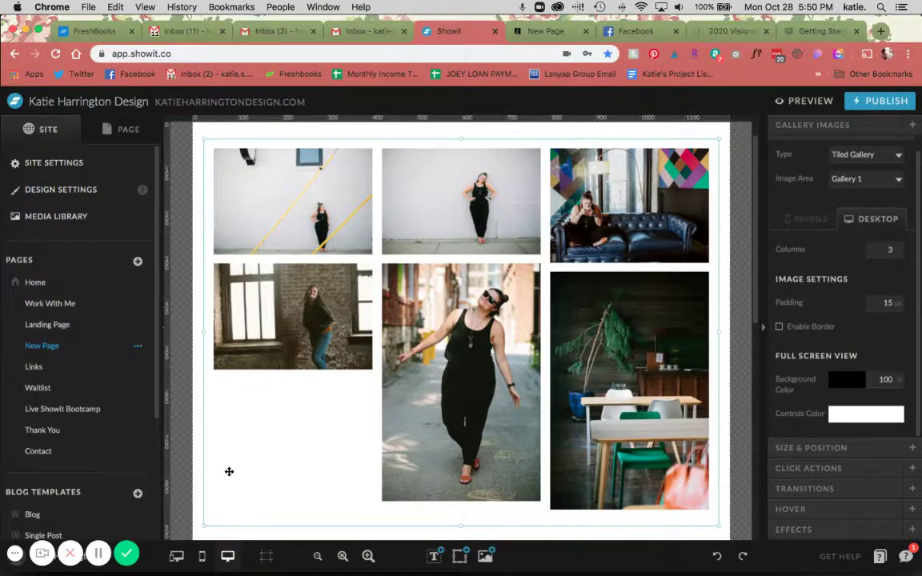
pyautogui.click(176, 555)
# Step: Create the mobile canvas and fit its gallery to the phone width in 2 columns with 10 px padding
pyautogui.click(304, 328)
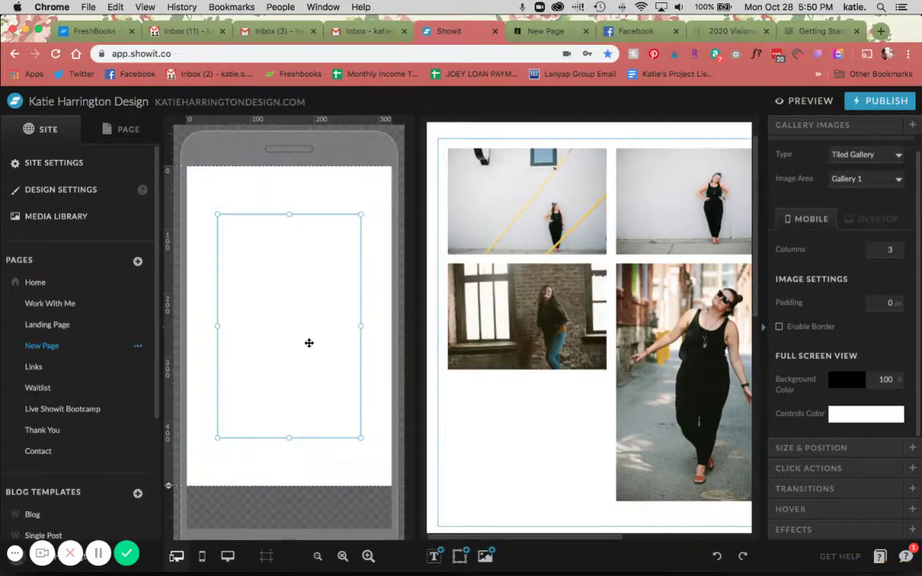
pyautogui.moveTo(308, 340); pyautogui.dragTo(281, 302)
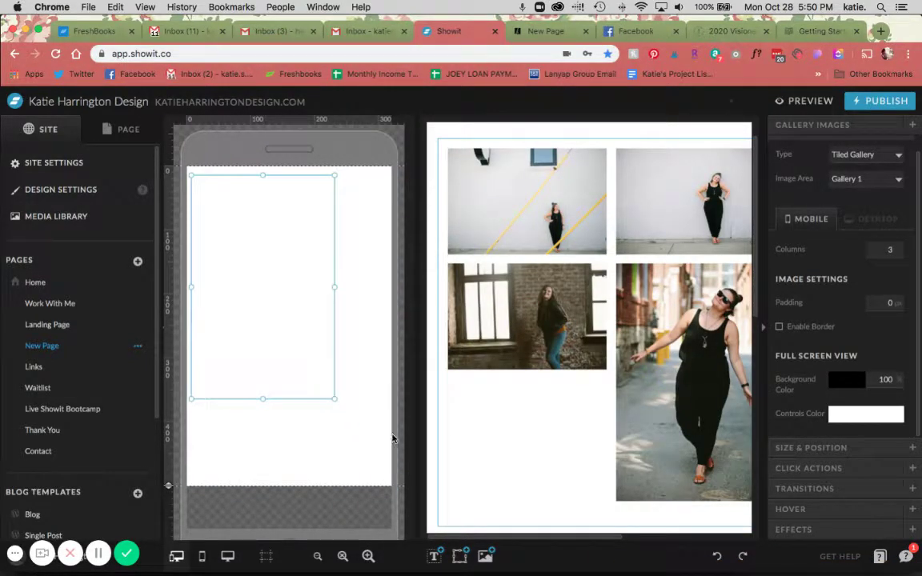
pyautogui.moveTo(338, 401); pyautogui.dragTo(381, 476)
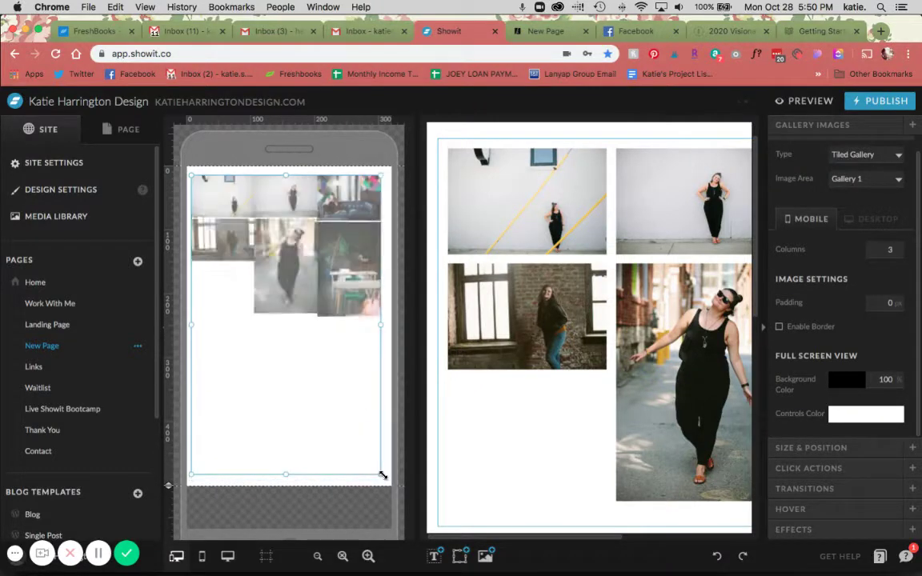
pyautogui.moveTo(898, 258); pyautogui.dragTo(832, 256)
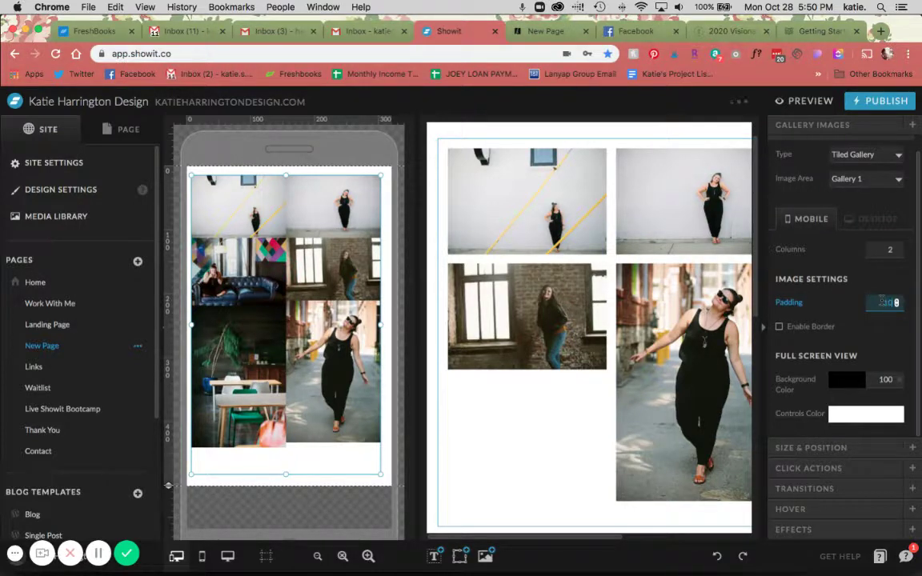
pyautogui.press('Return')
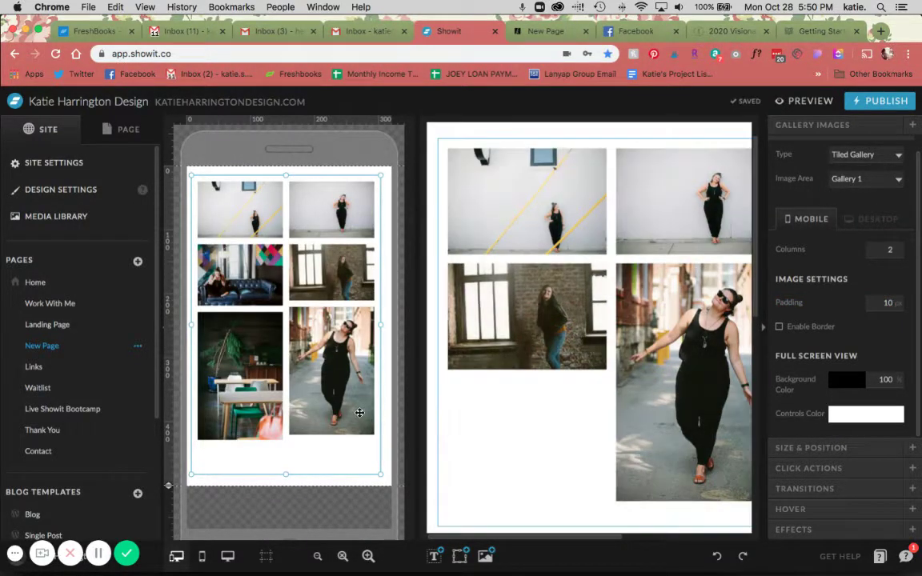
# Step: Compare the desktop and mobile canvas heights, then switch back to desktop-only editing
pyautogui.click(384, 471)
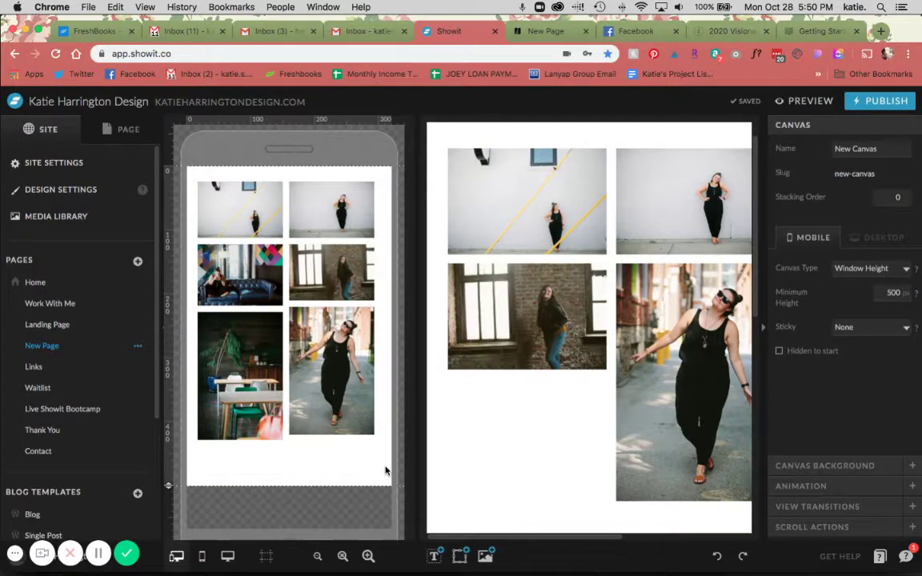
pyautogui.click(540, 350)
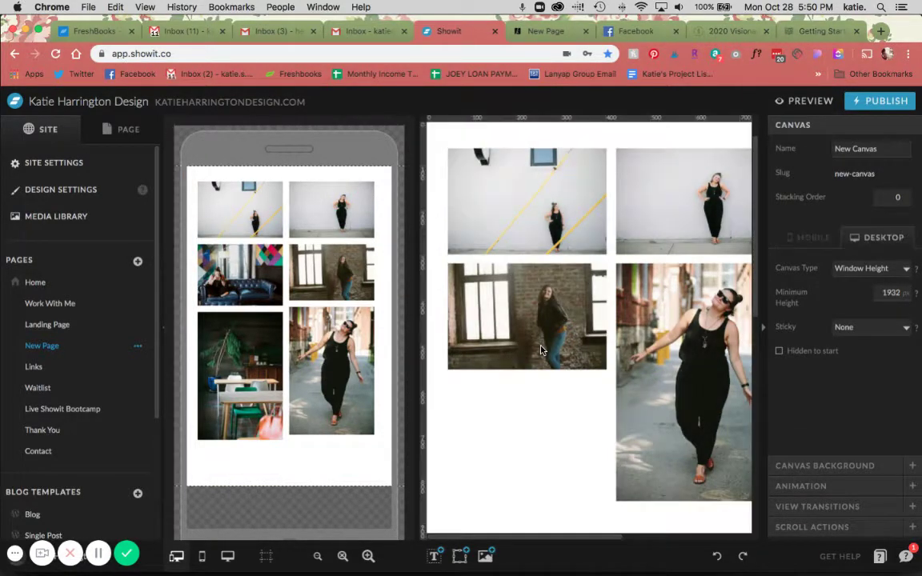
pyautogui.click(293, 278)
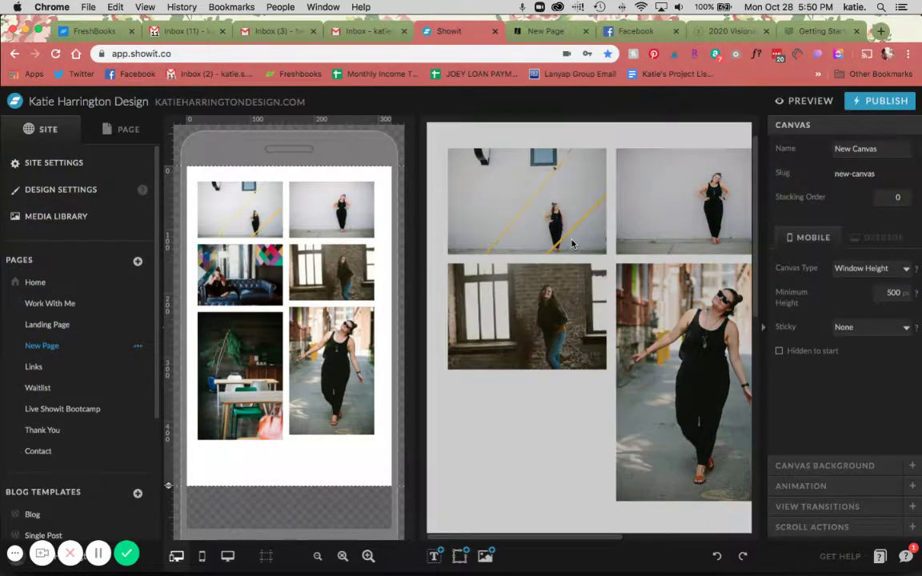
pyautogui.click(571, 244)
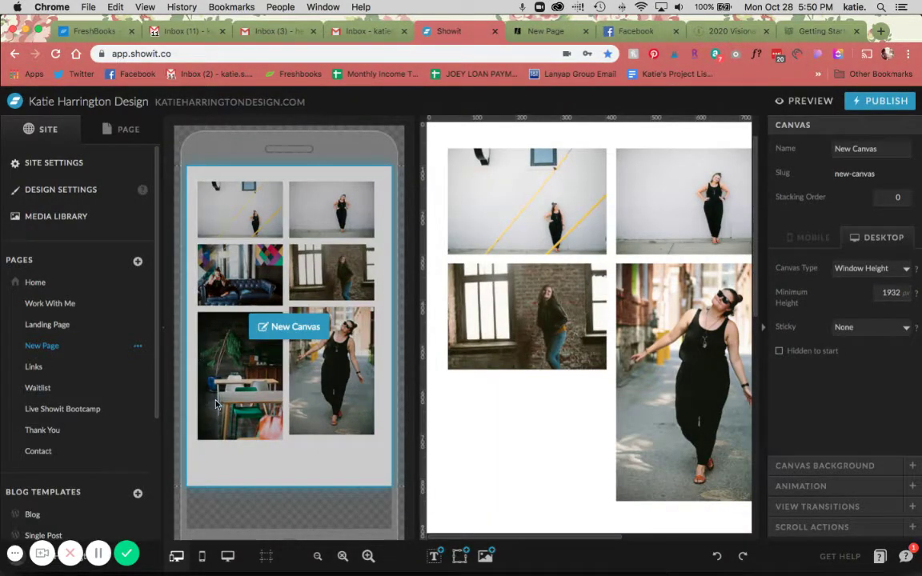
pyautogui.click(286, 310)
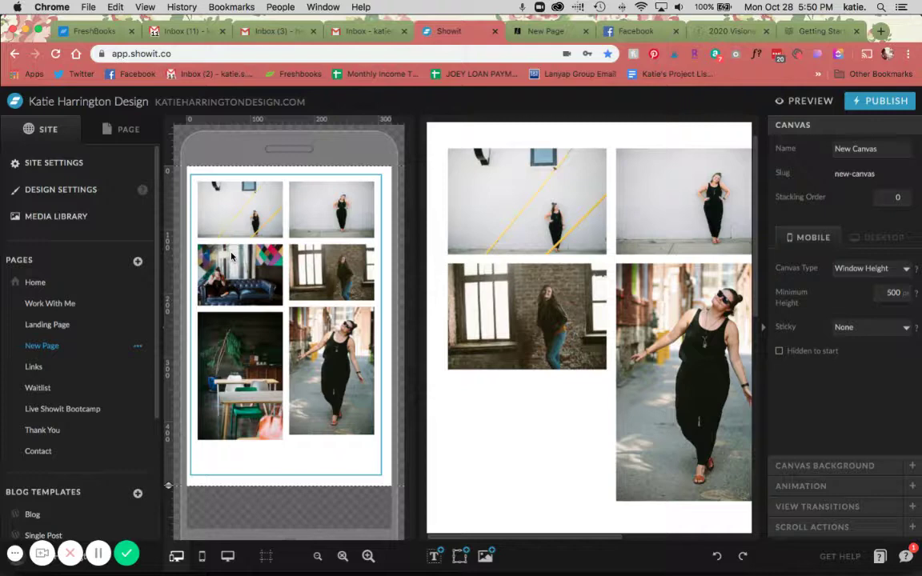
pyautogui.click(227, 556)
pyautogui.click(353, 350)
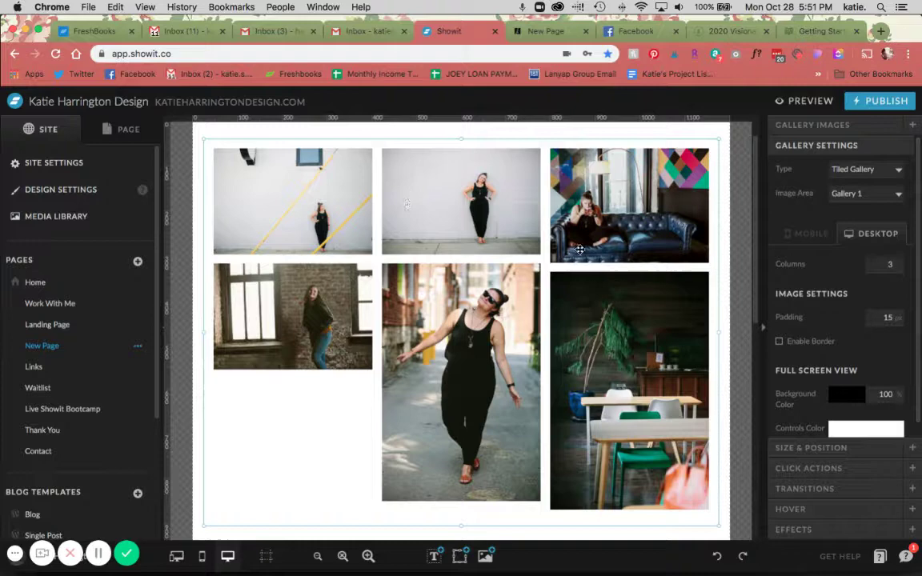
pyautogui.scroll(-3, 579, 249)
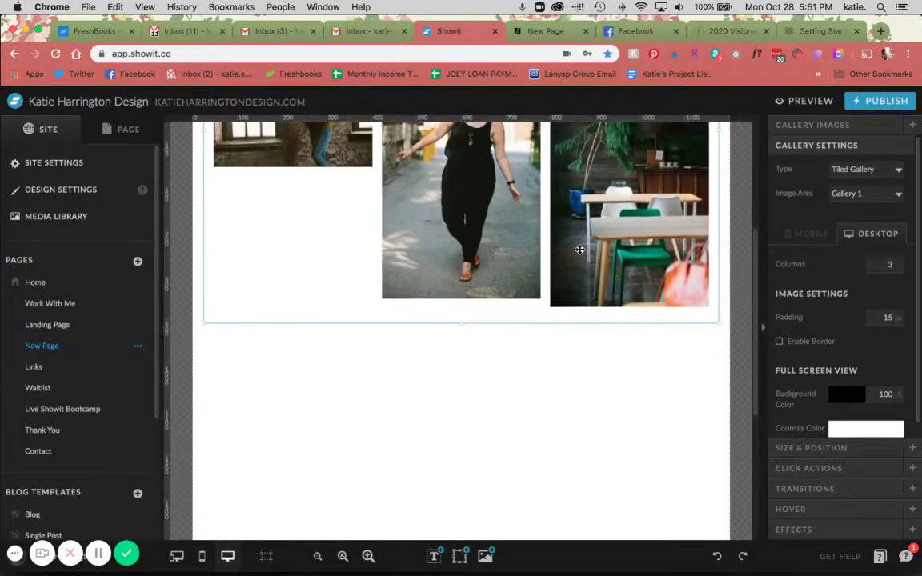
pyautogui.scroll(4, 579, 250)
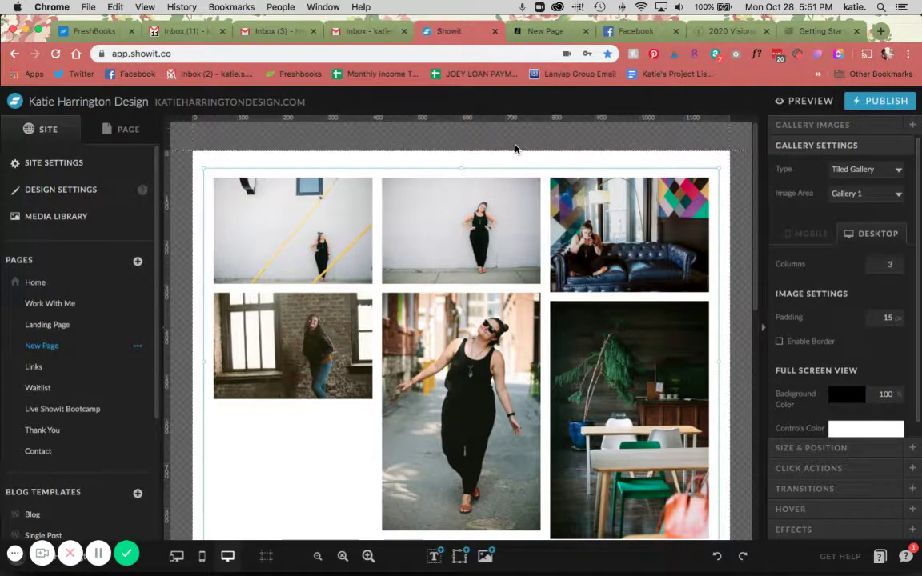
pyautogui.click(514, 159)
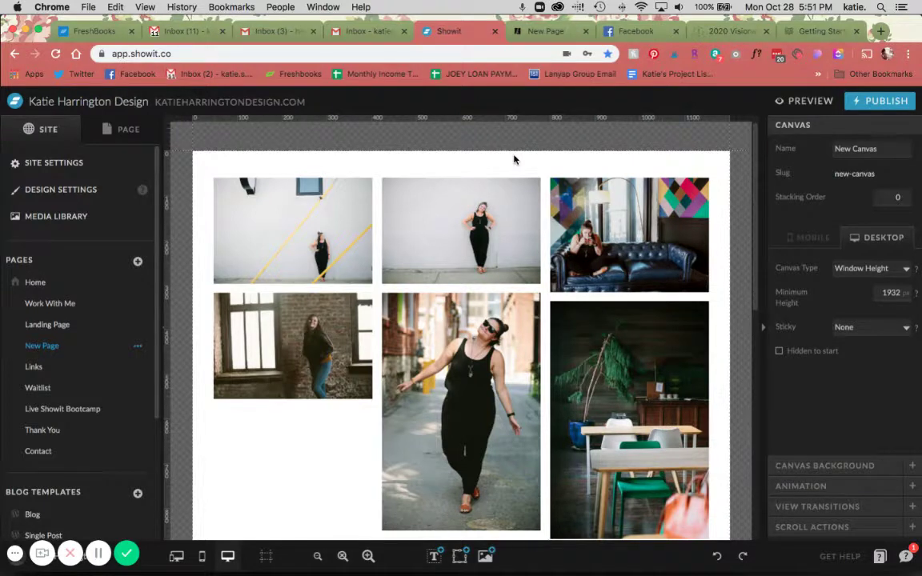
pyautogui.click(536, 277)
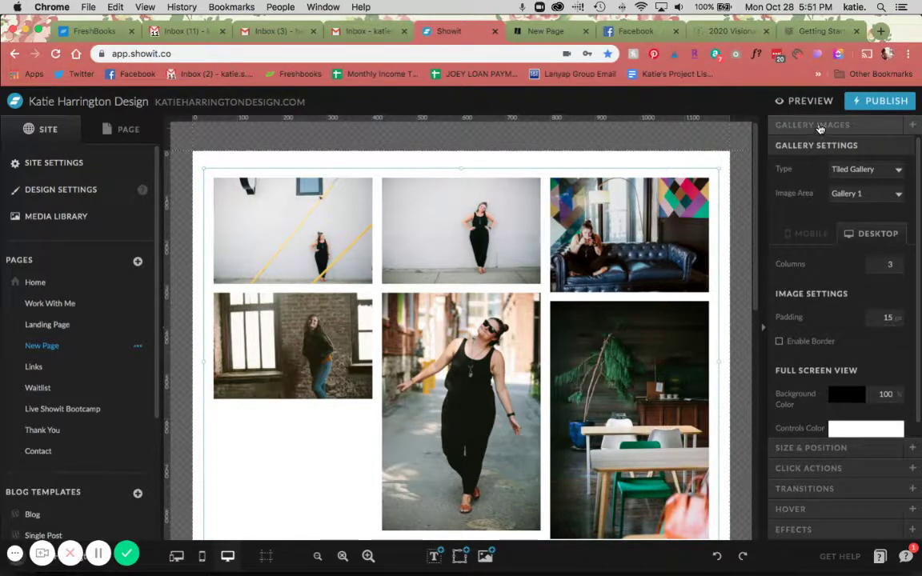
# Step: Reselect the photo gallery and bring up its gallery Type list
pyautogui.click(725, 198)
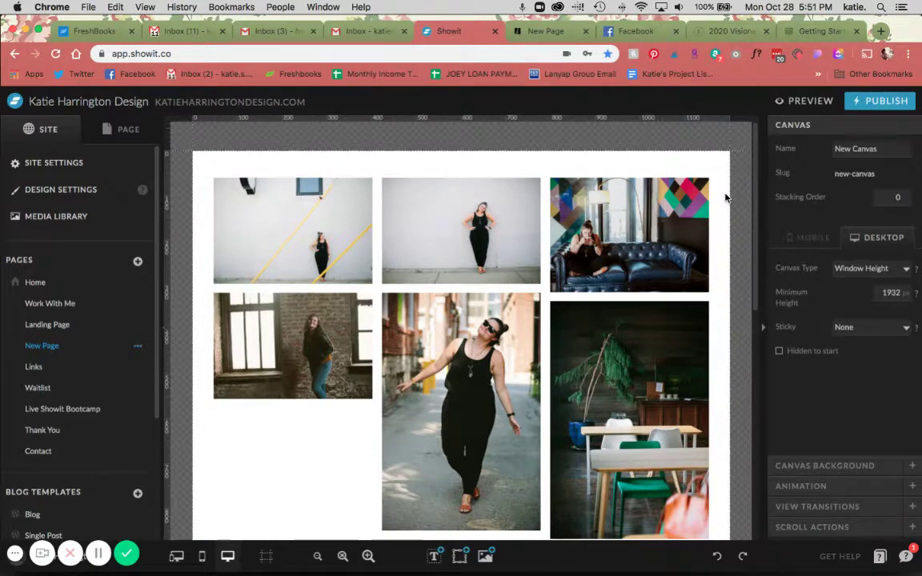
pyautogui.click(647, 277)
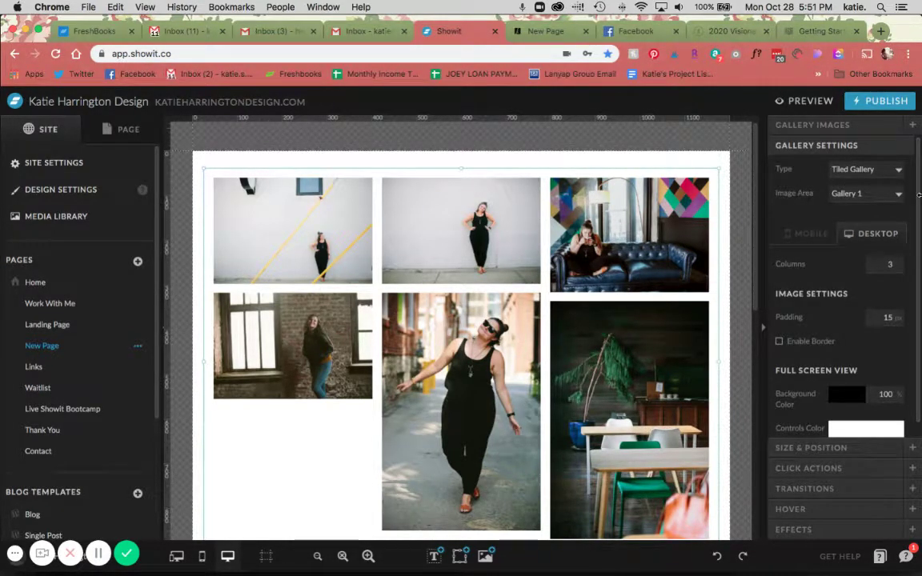
pyautogui.click(887, 171)
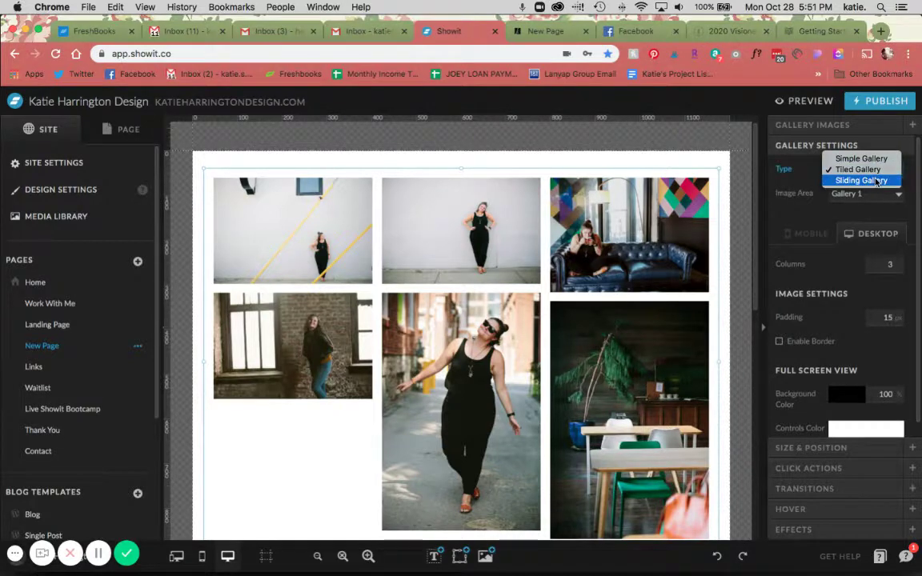
# Step: Convert to a Sliding Gallery, shrink it to about two-thirds page width, and enable Show Dots
pyautogui.click(872, 180)
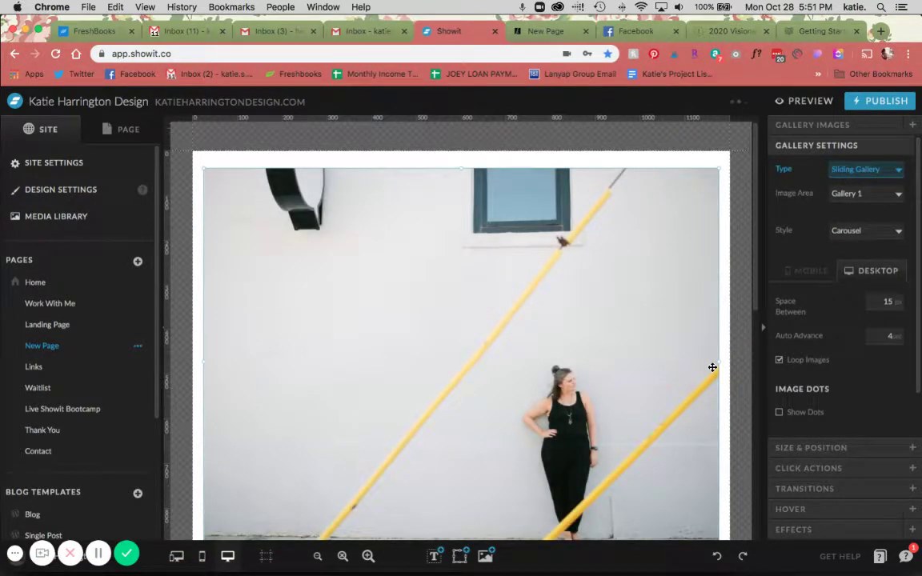
pyautogui.scroll(-3, 712, 367)
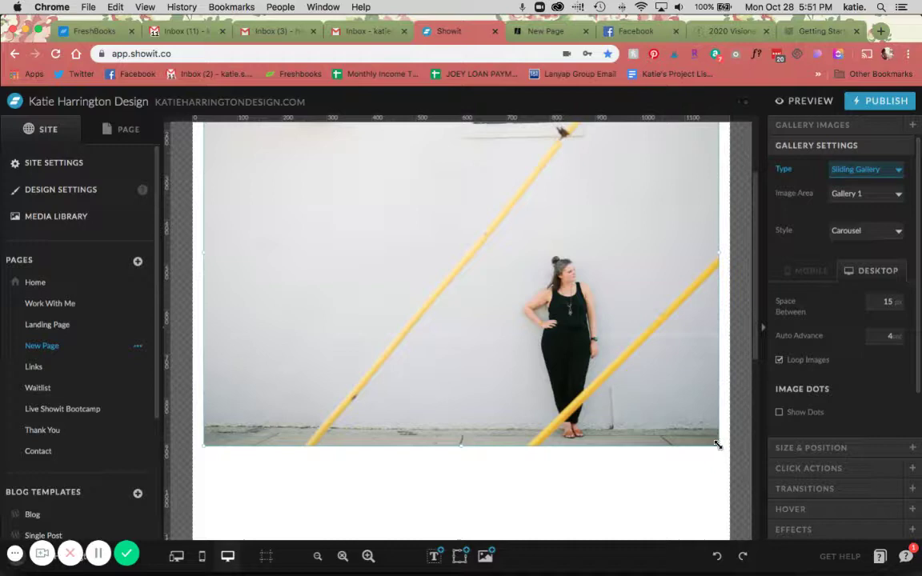
pyautogui.moveTo(717, 444); pyautogui.dragTo(709, 298)
pyautogui.scroll(2, 709, 296)
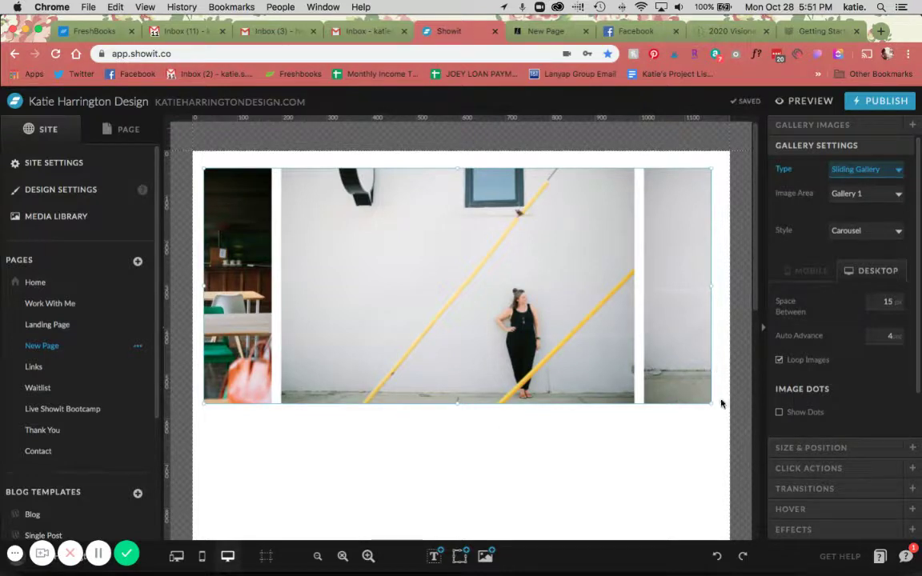
pyautogui.moveTo(711, 404); pyautogui.dragTo(605, 388)
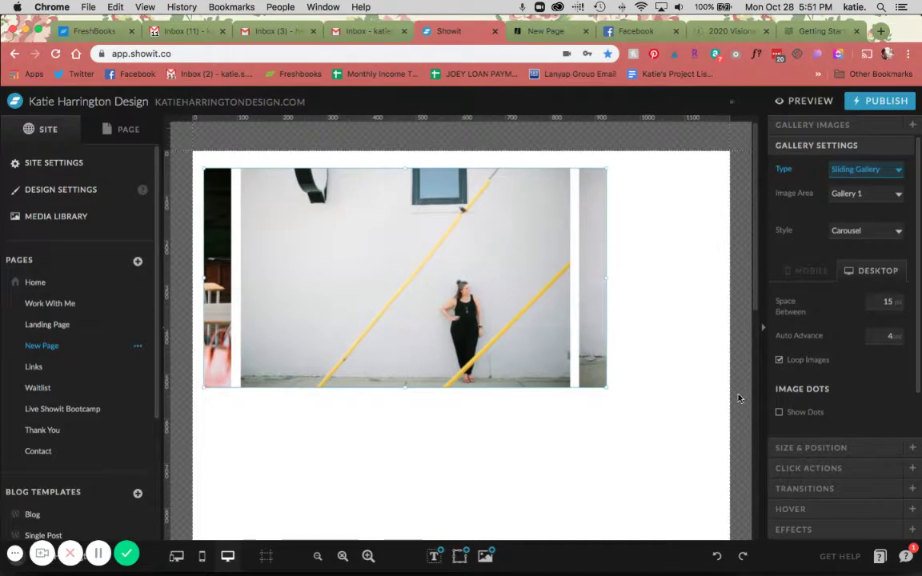
pyautogui.click(791, 413)
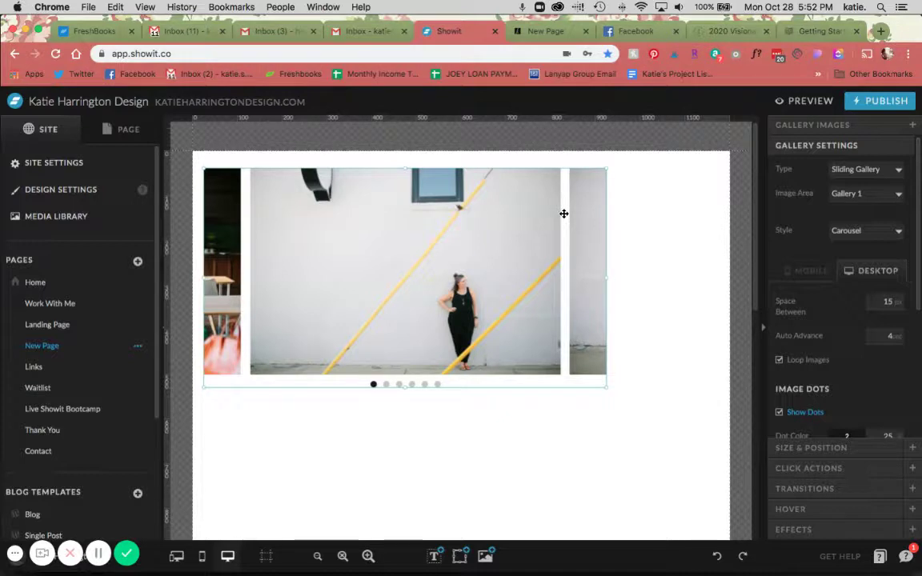
# Step: Try the Single Image - Fill and Single Image - Fit styles and make the gallery slightly taller
pyautogui.click(890, 231)
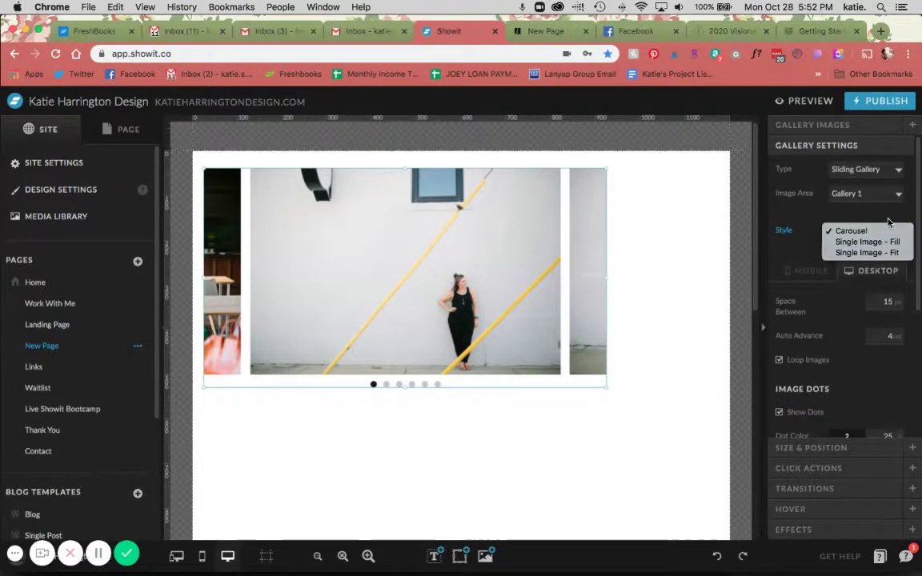
pyautogui.click(901, 233)
pyautogui.click(848, 231)
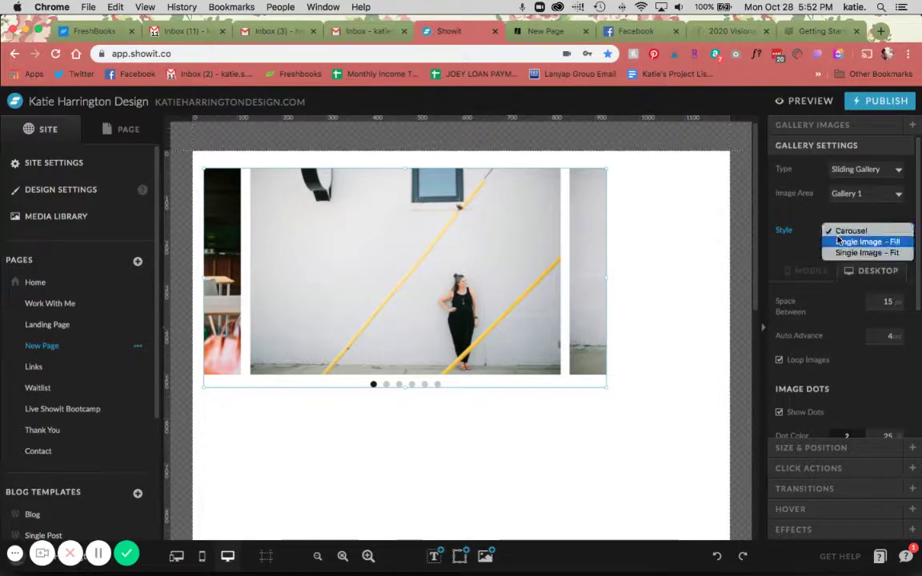
pyautogui.click(868, 241)
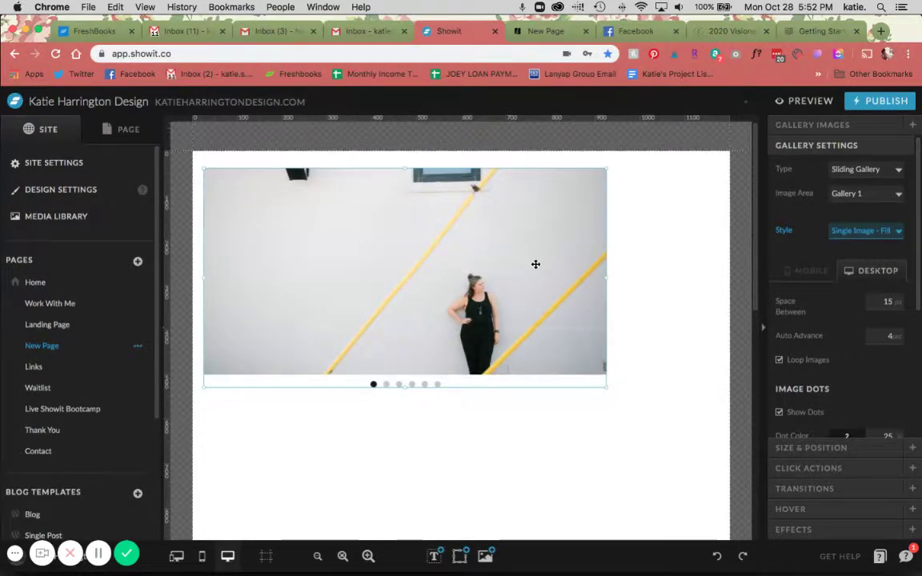
pyautogui.moveTo(605, 386); pyautogui.dragTo(603, 445)
pyautogui.click(870, 234)
pyautogui.click(871, 242)
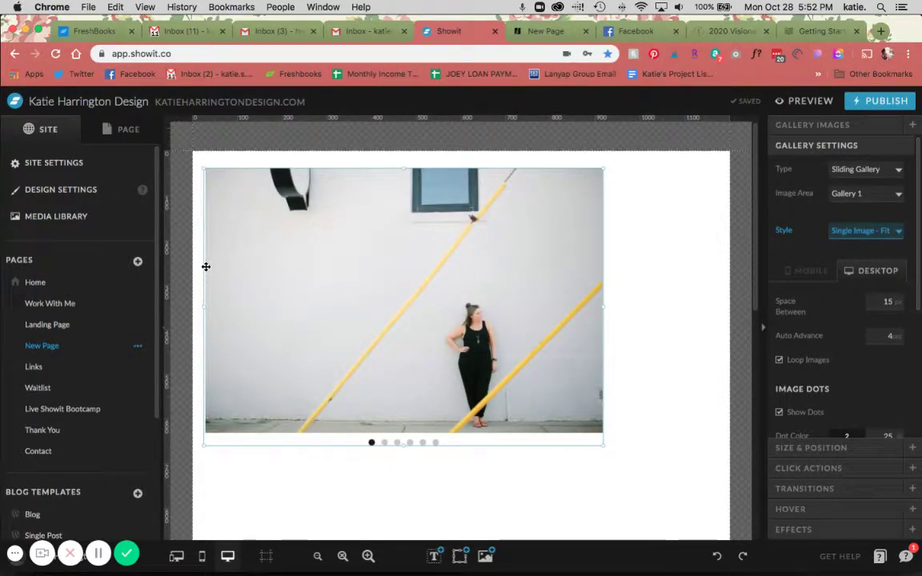
# Step: Set the style back to Carousel, stretch it across the page, and edit image-dot spacing
pyautogui.click(840, 231)
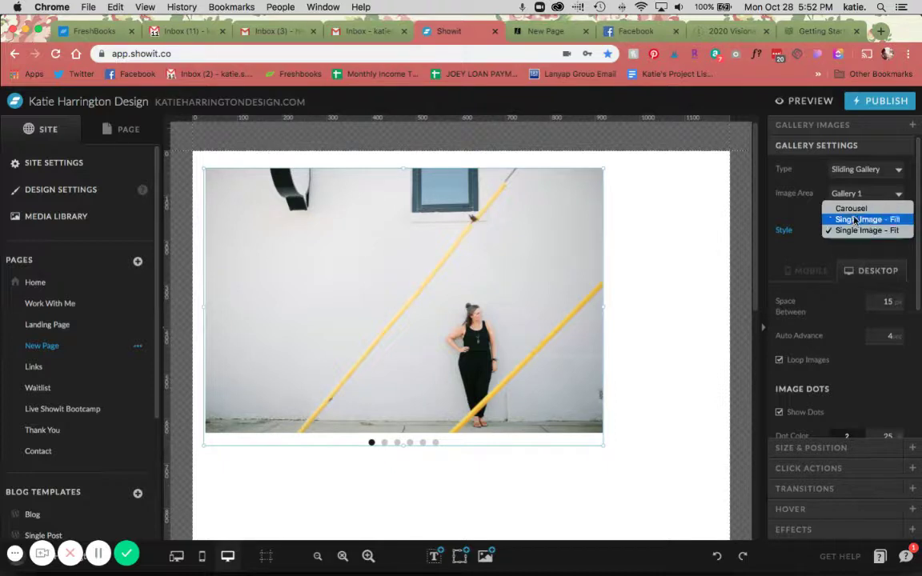
pyautogui.click(851, 208)
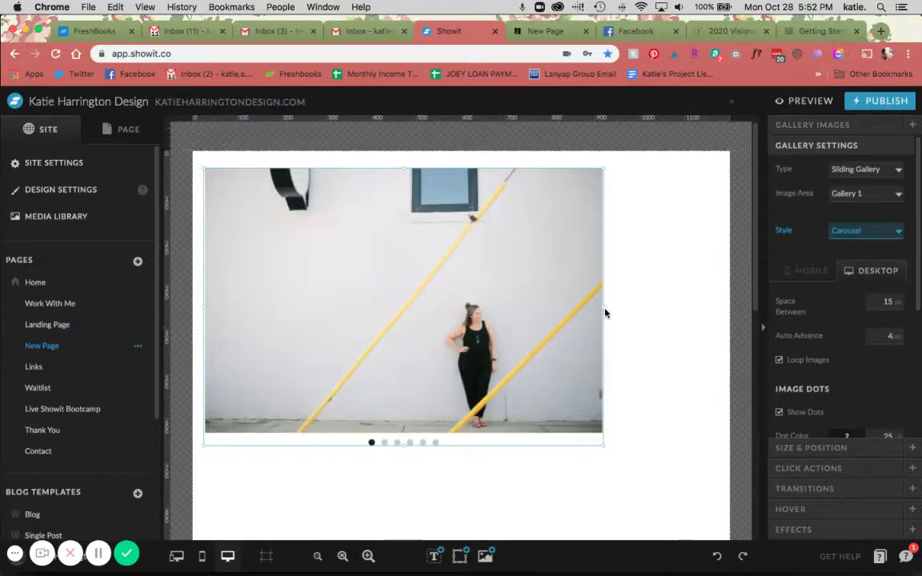
pyautogui.moveTo(604, 313); pyautogui.dragTo(721, 318)
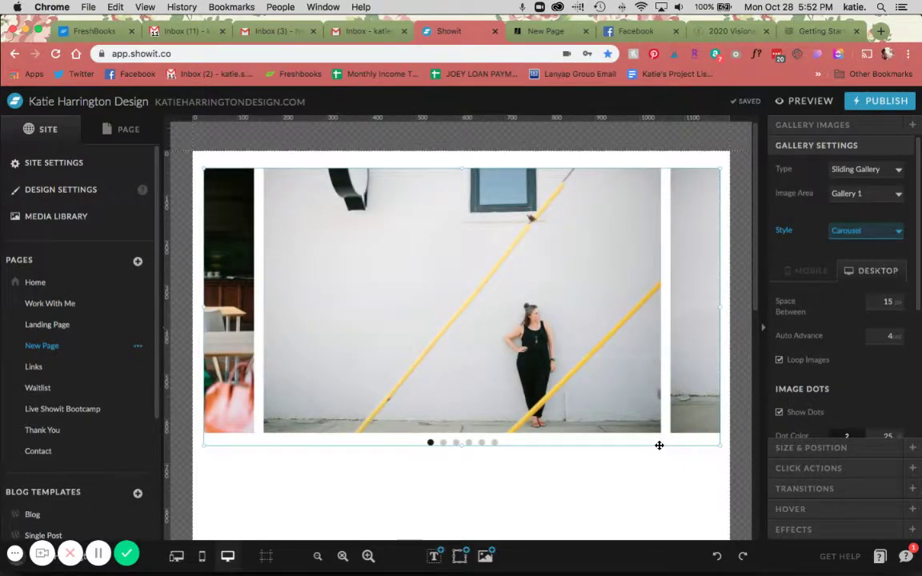
pyautogui.scroll(-5, 874, 357)
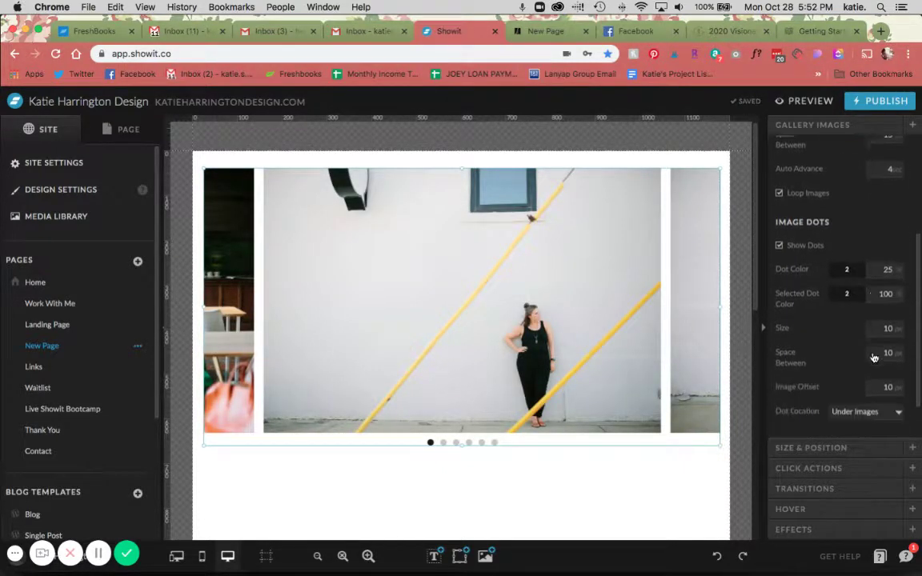
pyautogui.click(873, 352)
# Step: Preview the page in a new tab, swipe the carousel through all photos back to the first
pyautogui.click(814, 101)
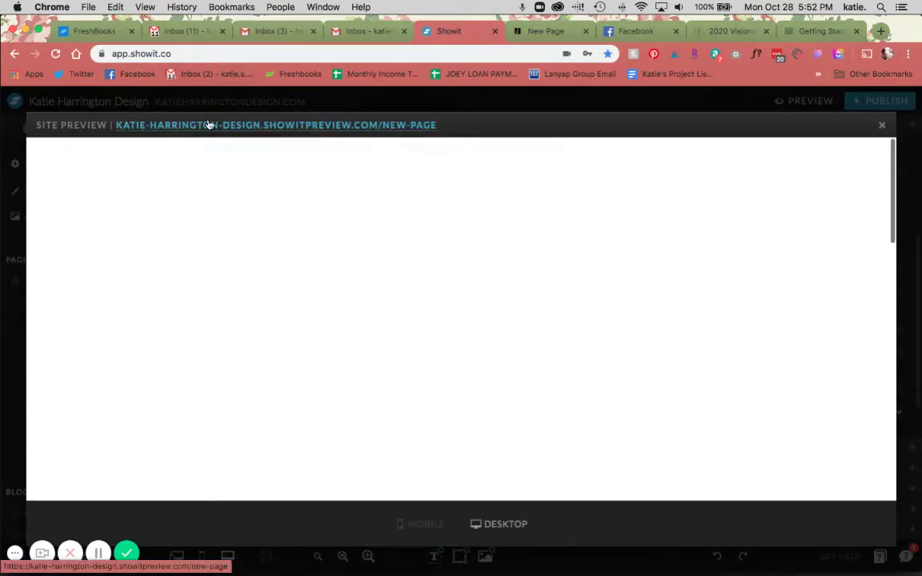
pyautogui.click(255, 126)
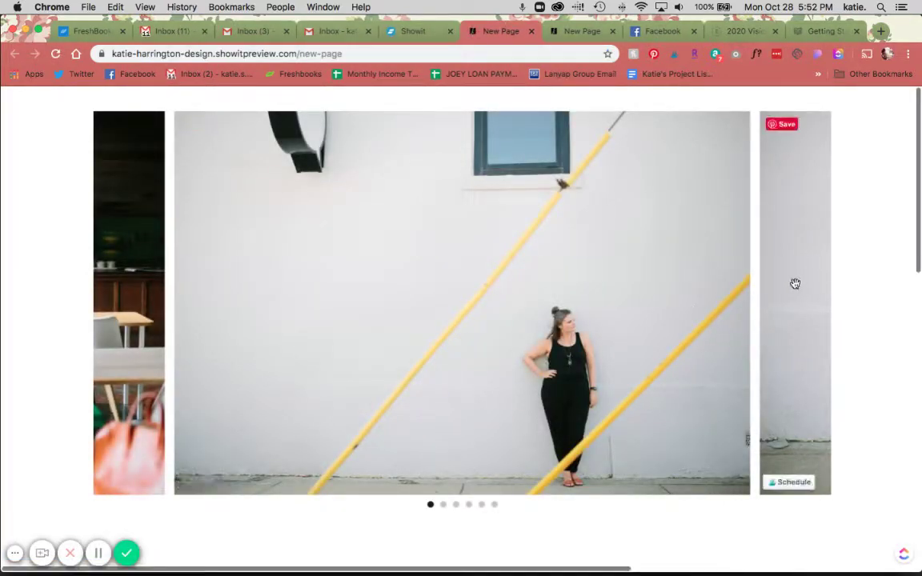
pyautogui.moveTo(788, 286); pyautogui.dragTo(440, 242)
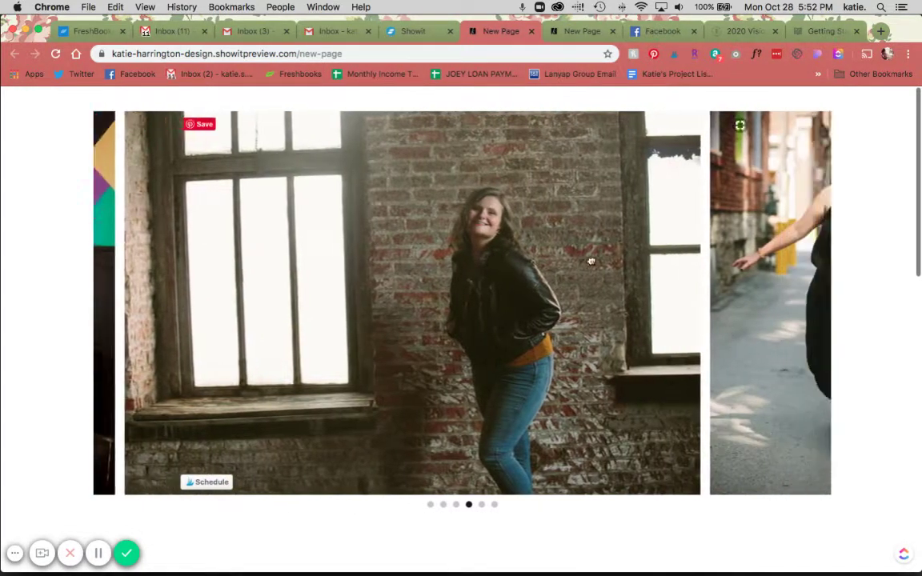
pyautogui.moveTo(738, 125); pyautogui.dragTo(531, 219)
pyautogui.moveTo(840, 125); pyautogui.dragTo(612, 123)
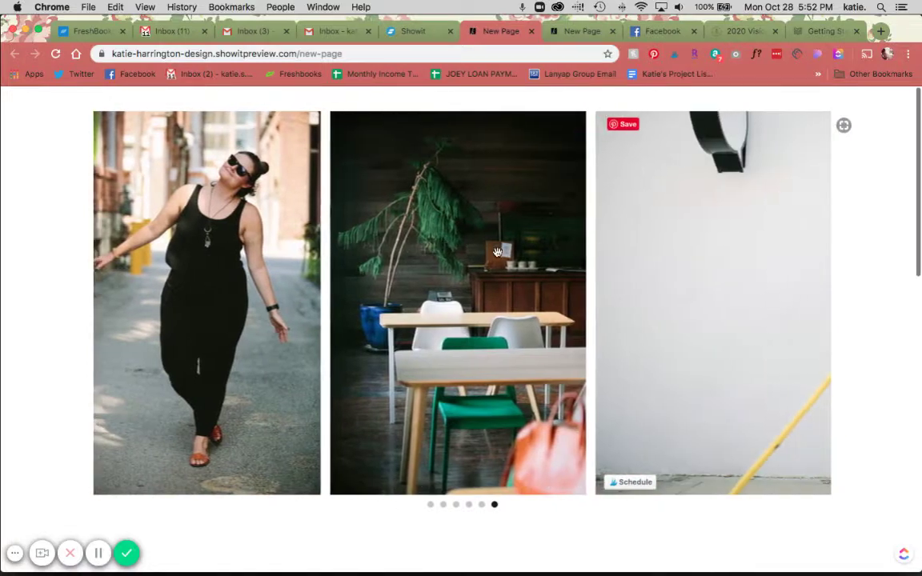
pyautogui.moveTo(720, 271); pyautogui.dragTo(444, 256)
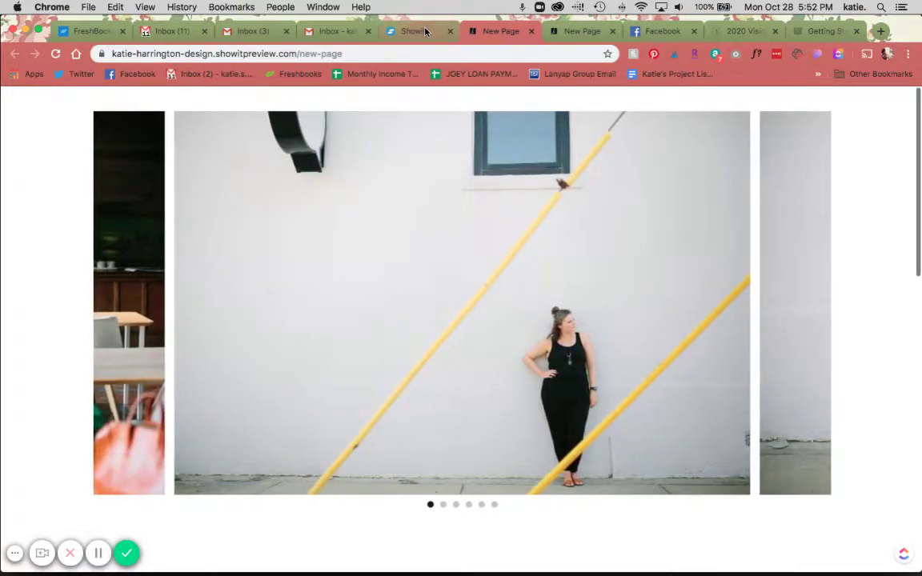
pyautogui.click(415, 32)
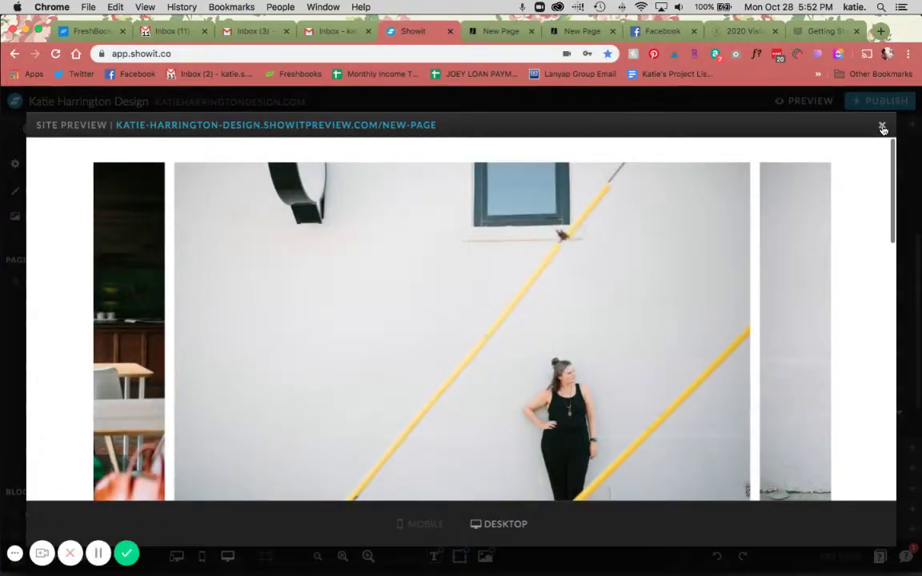
# Step: Close the preview and resize the mobile gallery into a short strip spanning the page edges
pyautogui.click(880, 125)
pyautogui.click(176, 555)
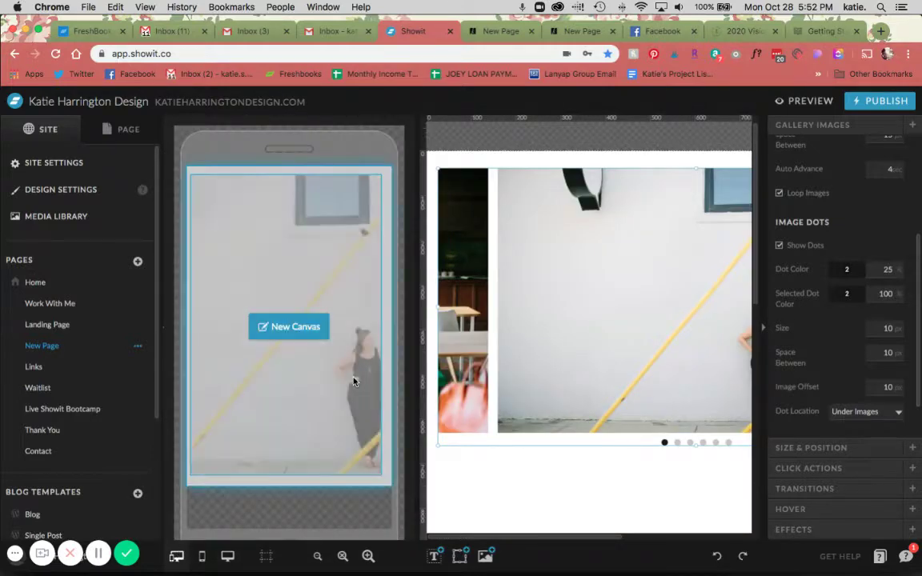
pyautogui.click(318, 339)
pyautogui.moveTo(286, 473); pyautogui.dragTo(325, 289)
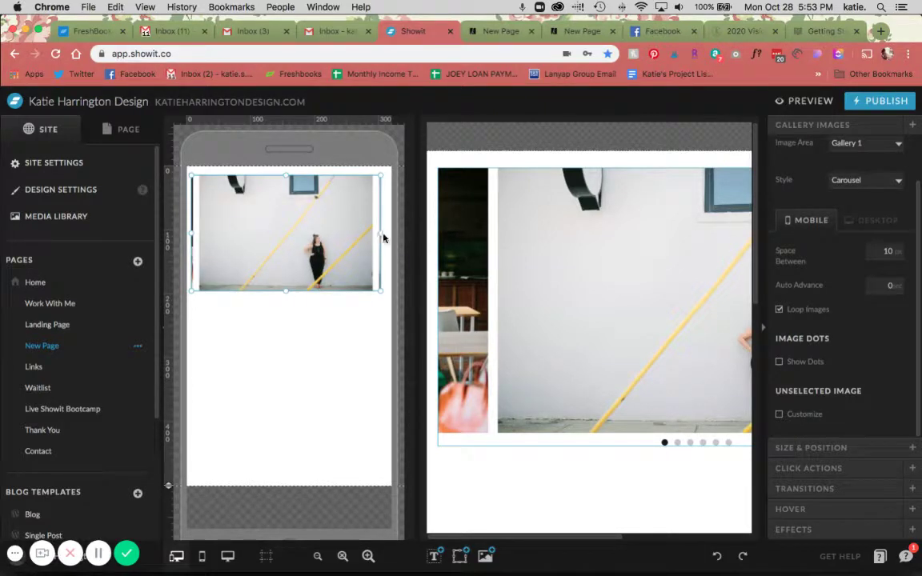
pyautogui.moveTo(383, 237); pyautogui.dragTo(391, 238)
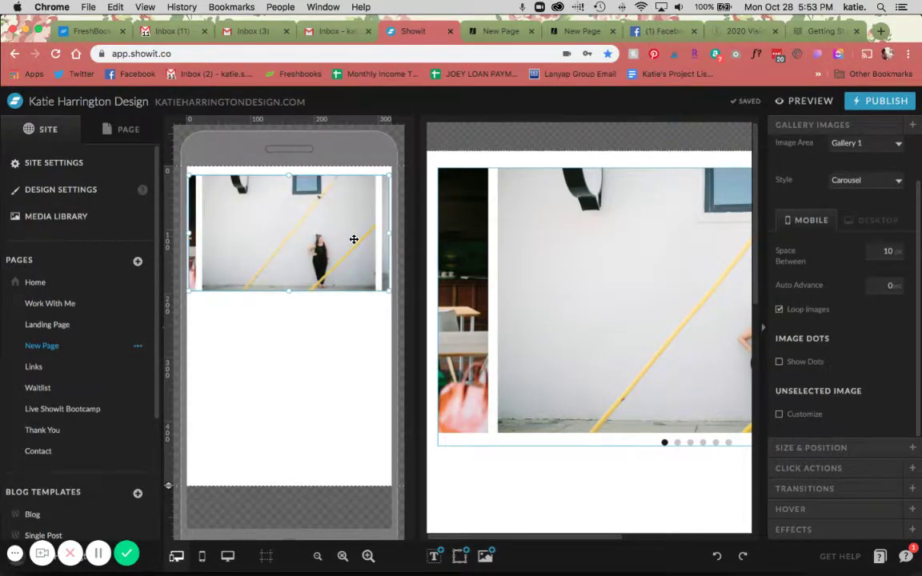
# Step: Show dots under the mobile carousel and open the 'Preparing Your Images for Showit' help article
pyautogui.click(809, 362)
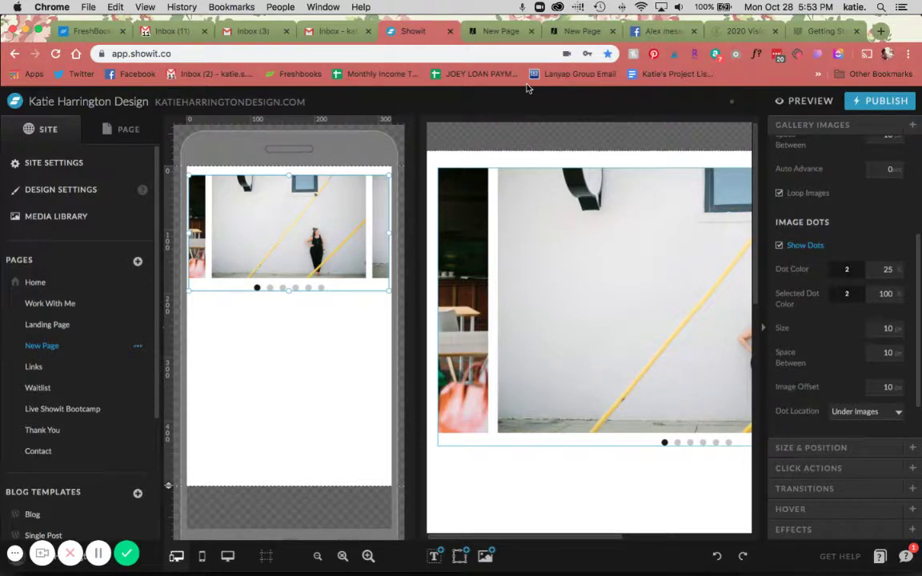
pyautogui.click(286, 362)
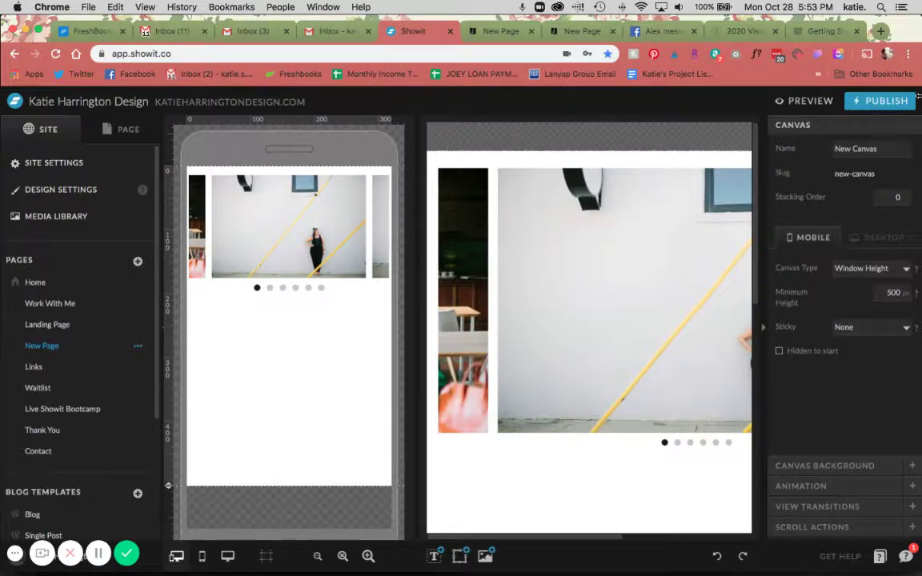
pyautogui.click(68, 488)
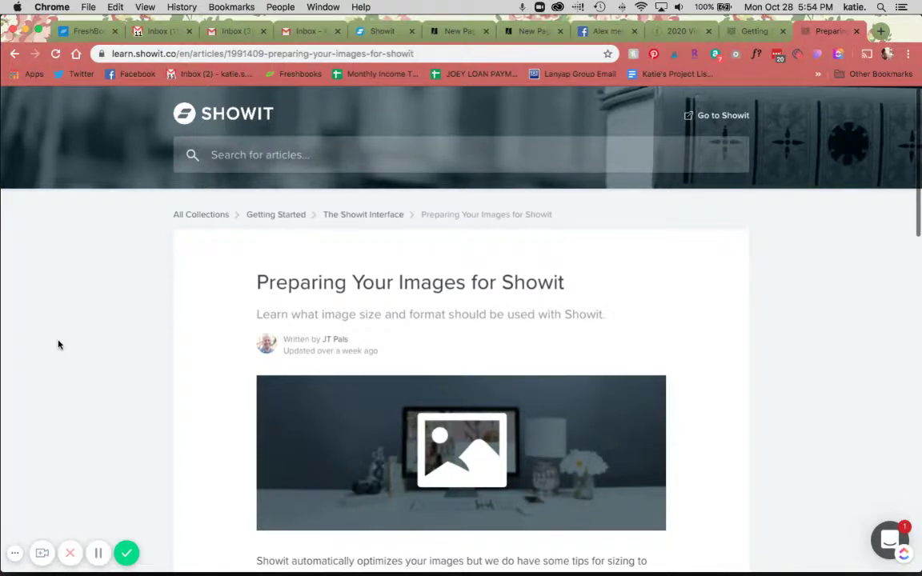
pyautogui.scroll(-3, 705, 318)
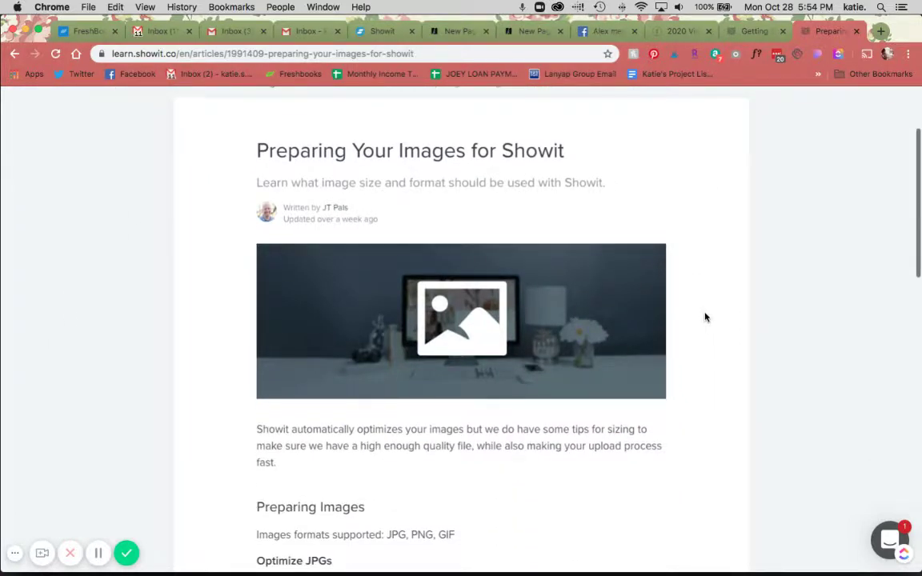
pyautogui.scroll(-1, 705, 318)
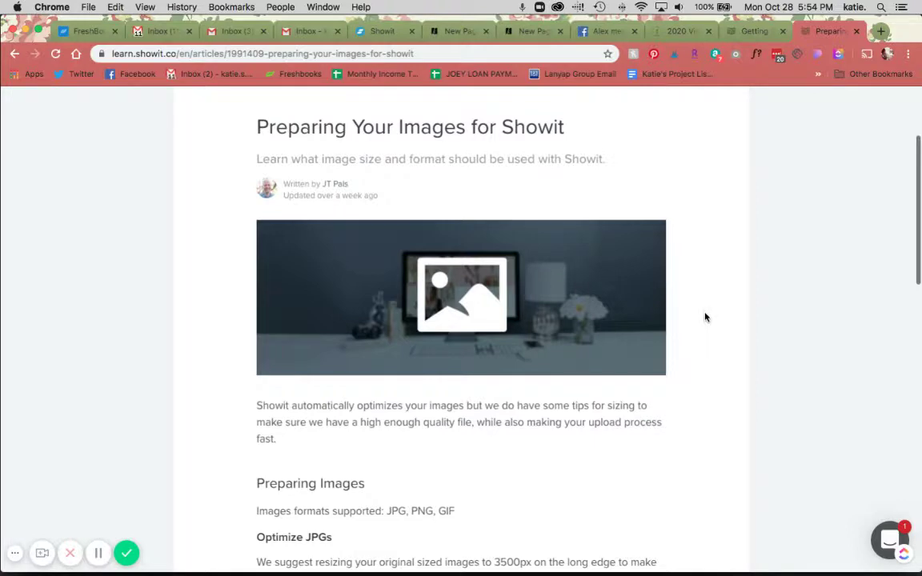
pyautogui.scroll(-4, 712, 414)
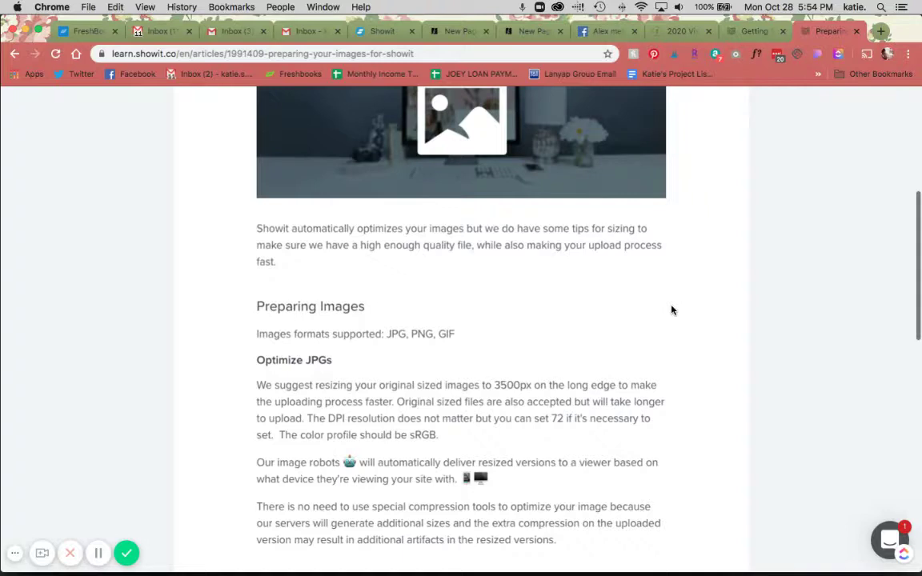
pyautogui.tripleClick(497, 420)
pyautogui.click(498, 420)
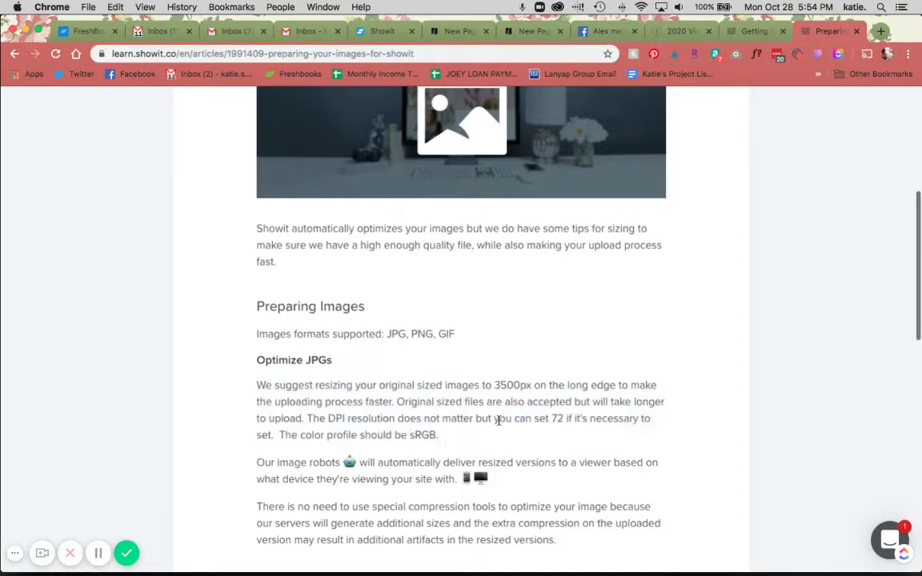
pyautogui.doubleClick(419, 437)
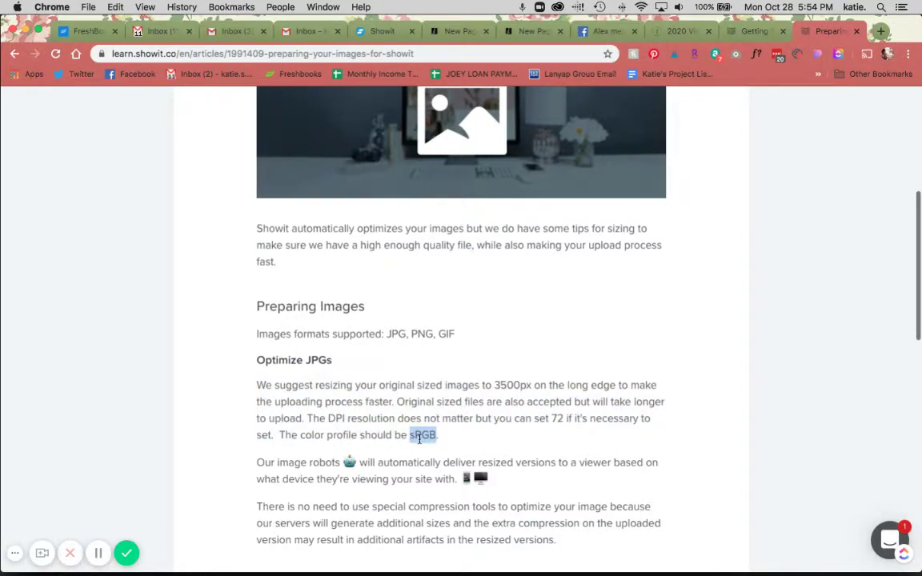
pyautogui.click(496, 440)
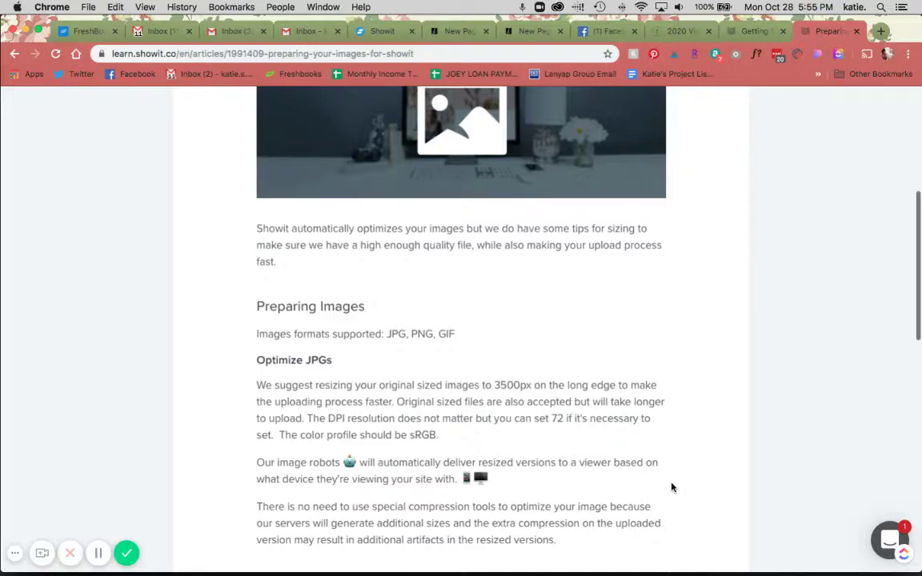
pyautogui.scroll(-4, 671, 487)
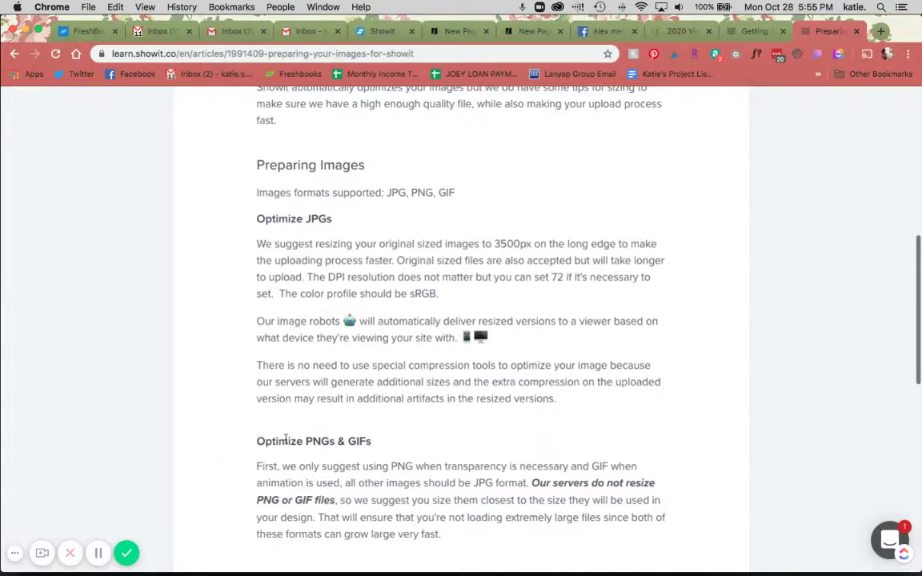
pyautogui.scroll(1, 316, 442)
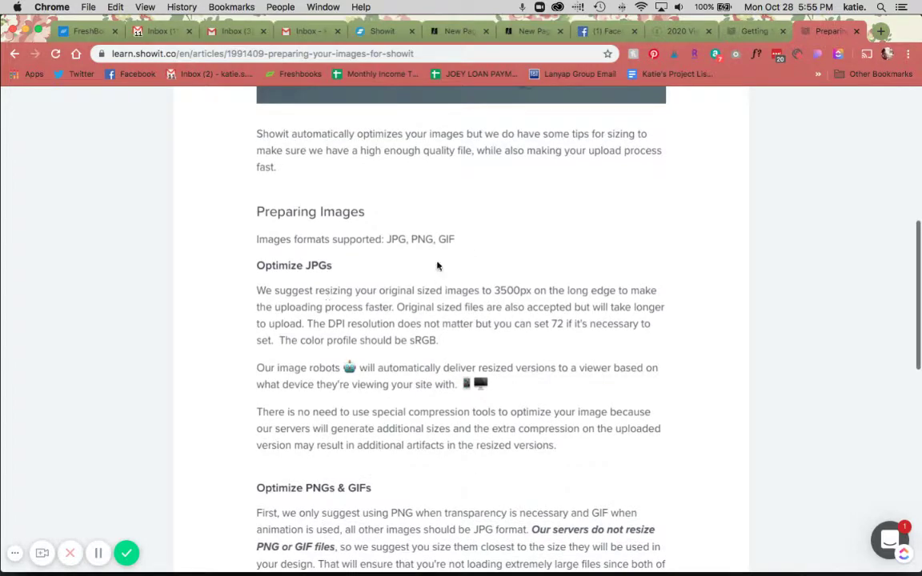
pyautogui.scroll(-5, 285, 296)
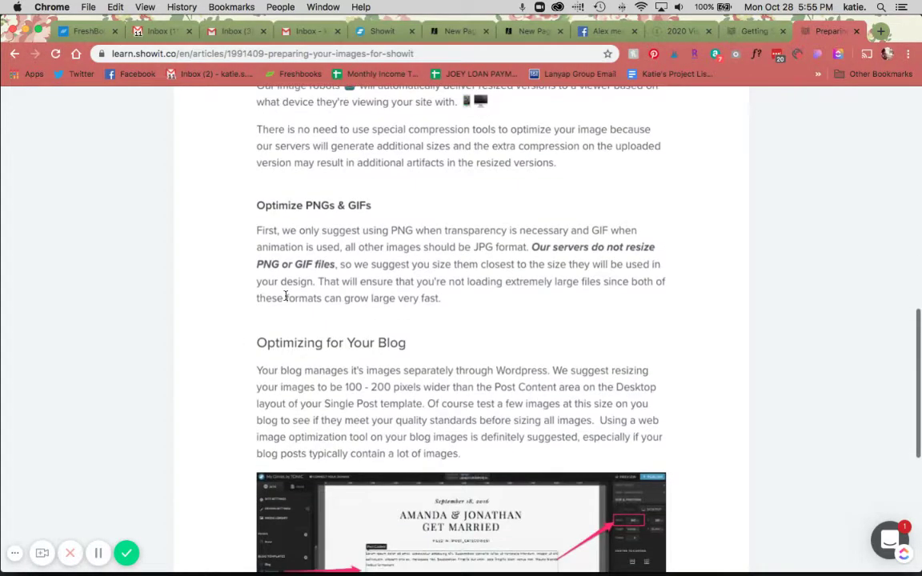
pyautogui.scroll(10, 285, 296)
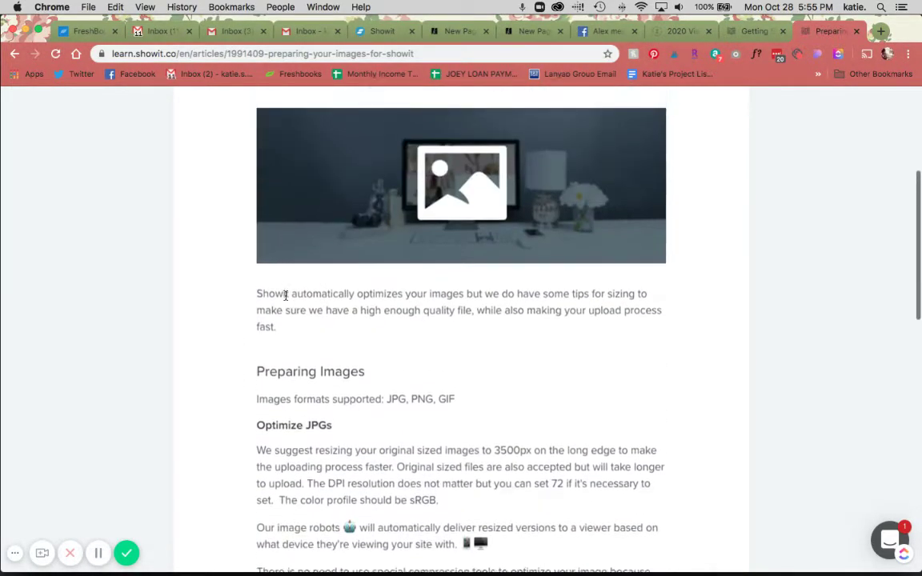
pyautogui.scroll(3, 292, 288)
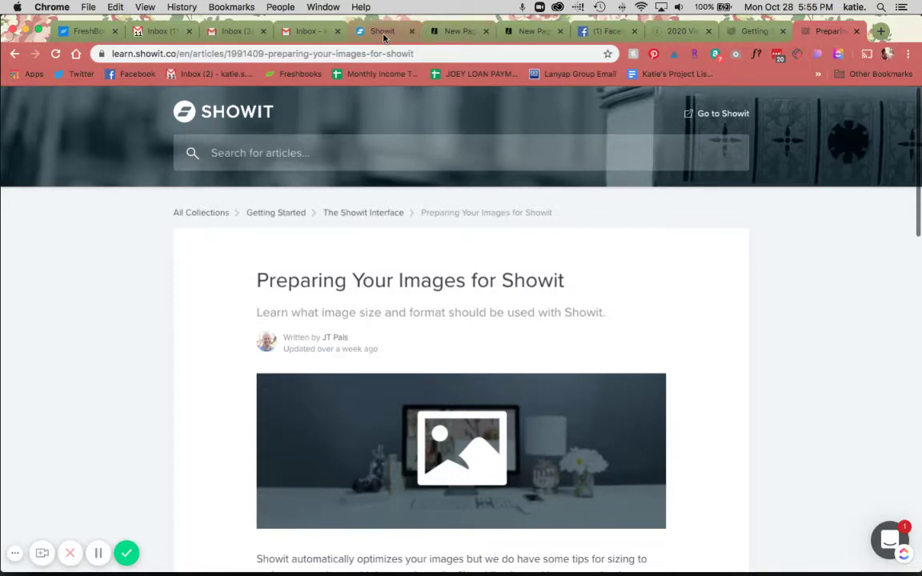
# Step: Back in the editor, switch to the desktop-only layout and select the carousel gallery
pyautogui.click(358, 30)
pyautogui.click(559, 462)
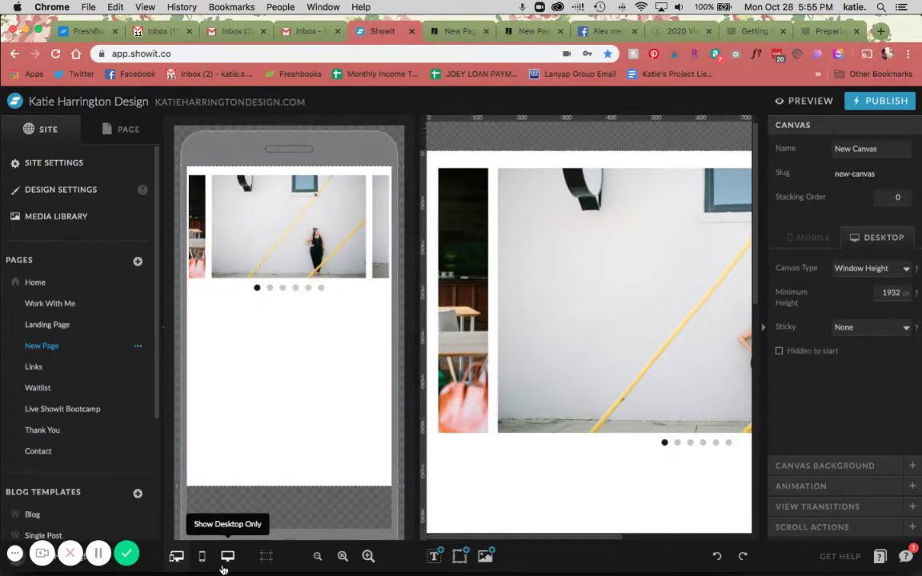
pyautogui.click(227, 555)
pyautogui.scroll(-3, 584, 376)
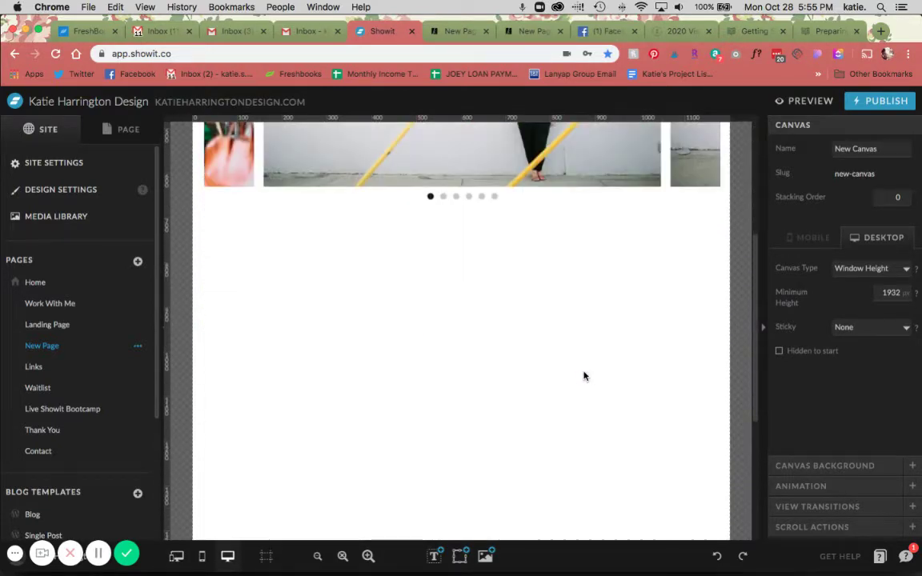
pyautogui.scroll(3, 584, 376)
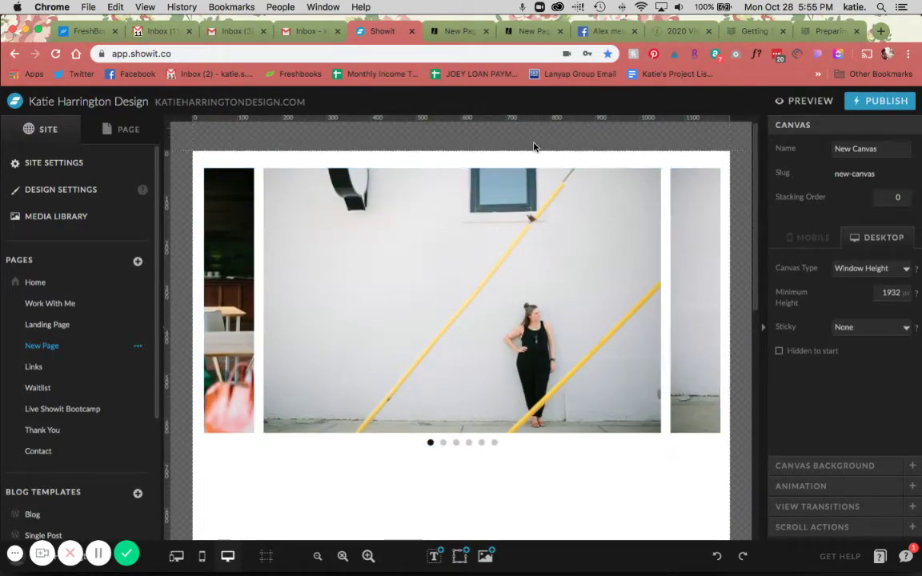
pyautogui.click(490, 180)
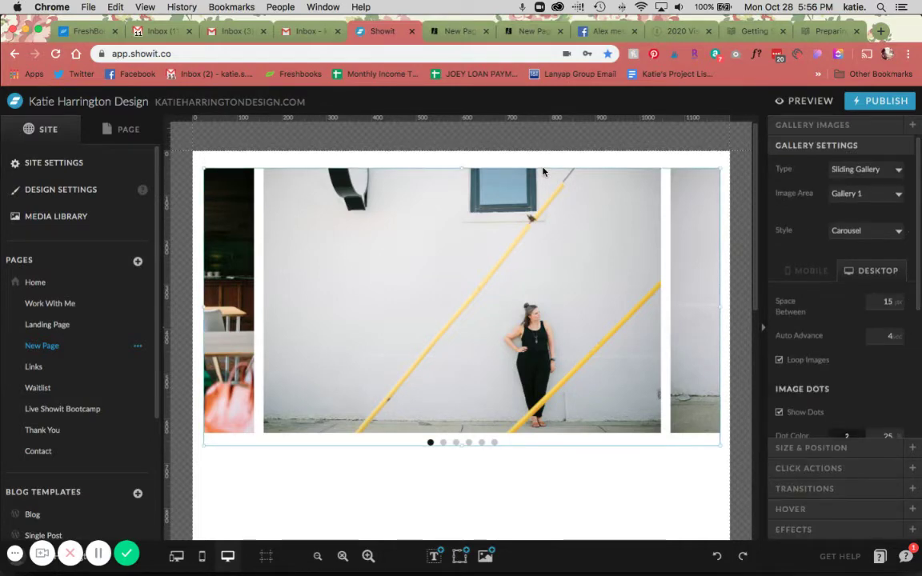